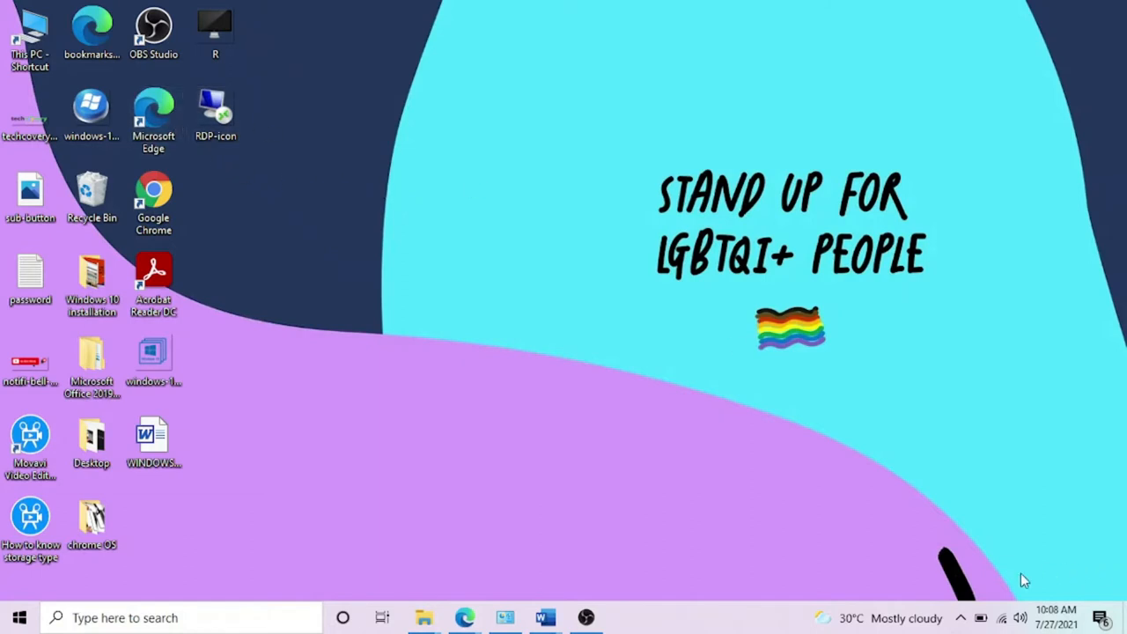
# Step: Launch the browser maximised, go to mysoftwarefree.com and expand the site's software category menu
pyautogui.doubleClick(173, 110)
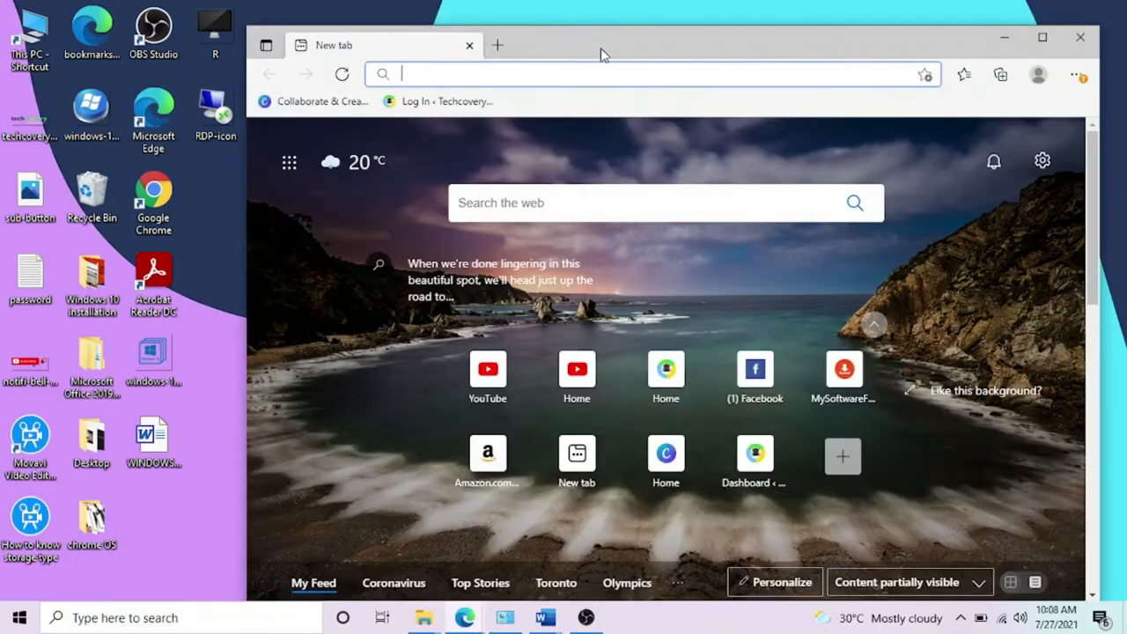
pyautogui.doubleClick(602, 55)
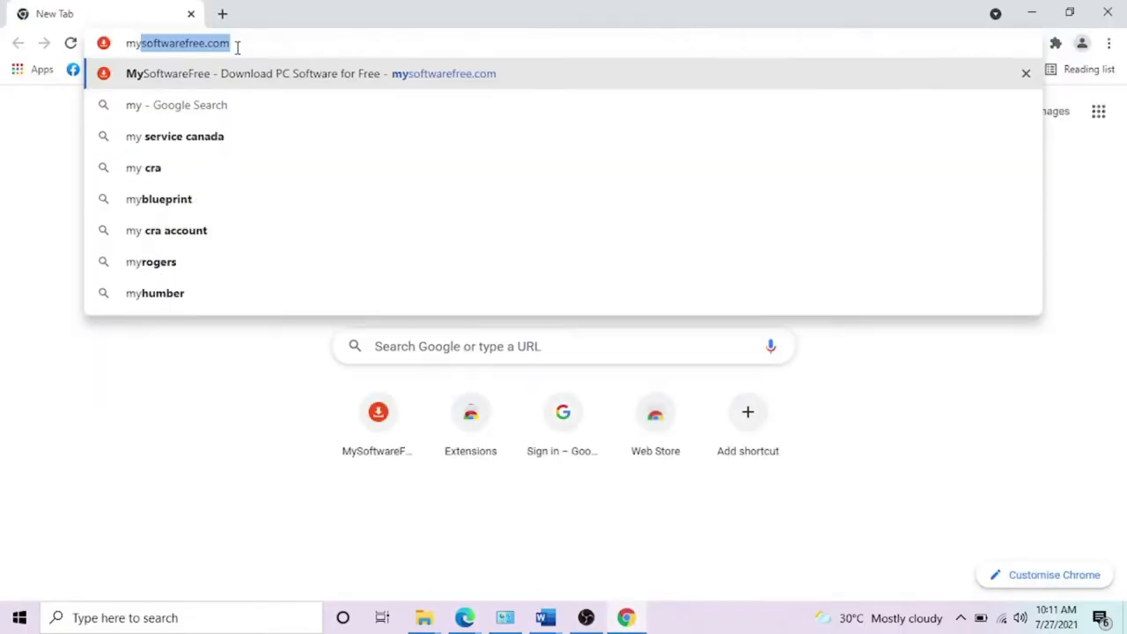
pyautogui.write('sif')
pyautogui.press('BackSpace')
pyautogui.press('BackSpace')
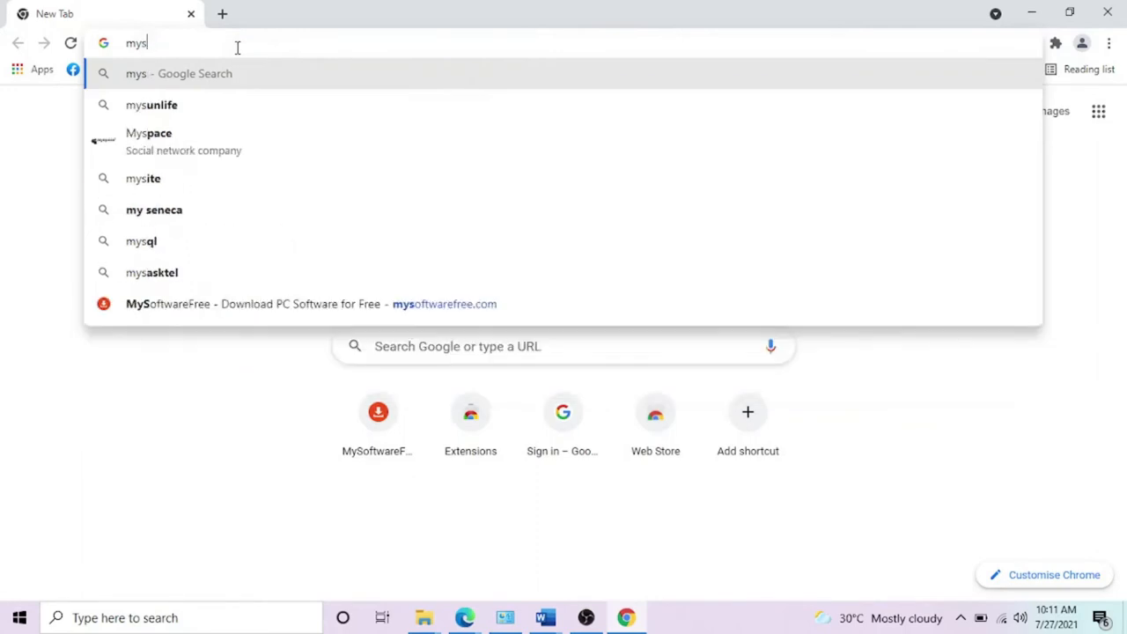
pyautogui.write('oftwarefree.com')
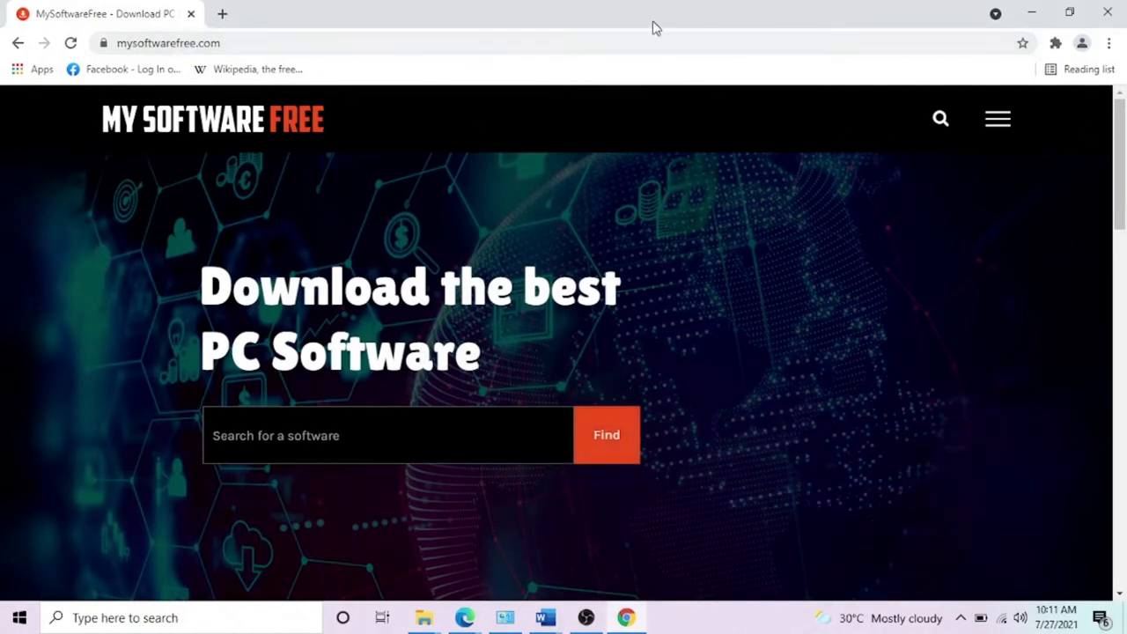
pyautogui.click(998, 121)
pyautogui.scroll(-1, 716, 156)
pyautogui.scroll(-2, 716, 156)
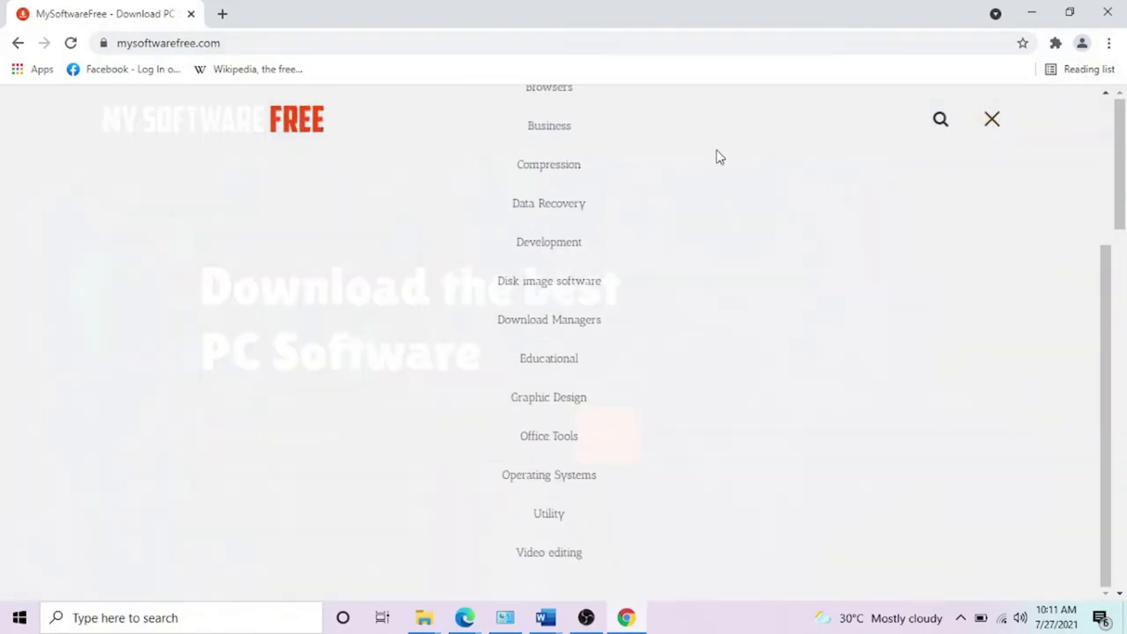
pyautogui.scroll(2, 634, 193)
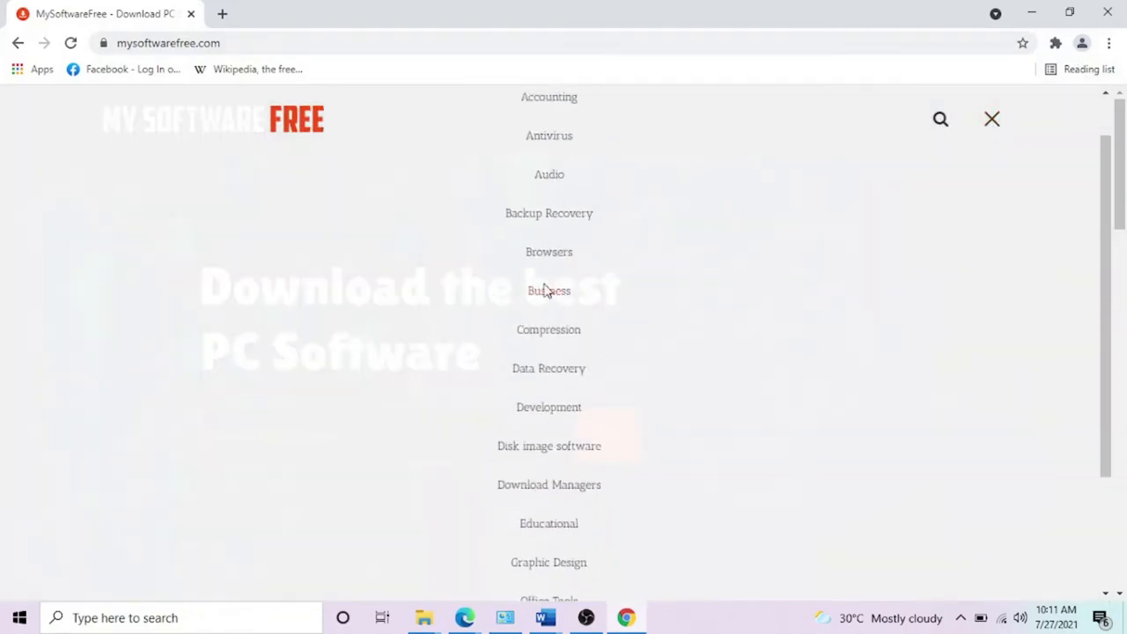
# Step: Choose the Data Recovery category from the site menu
pyautogui.click(543, 376)
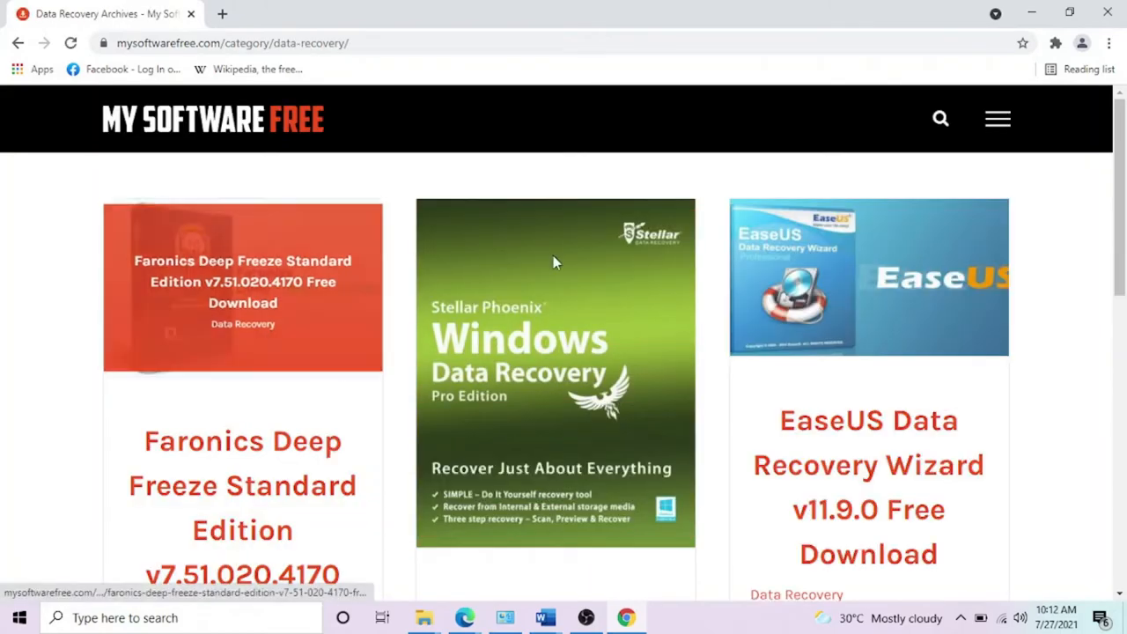
pyautogui.scroll(-5, 626, 255)
pyautogui.scroll(3, 625, 258)
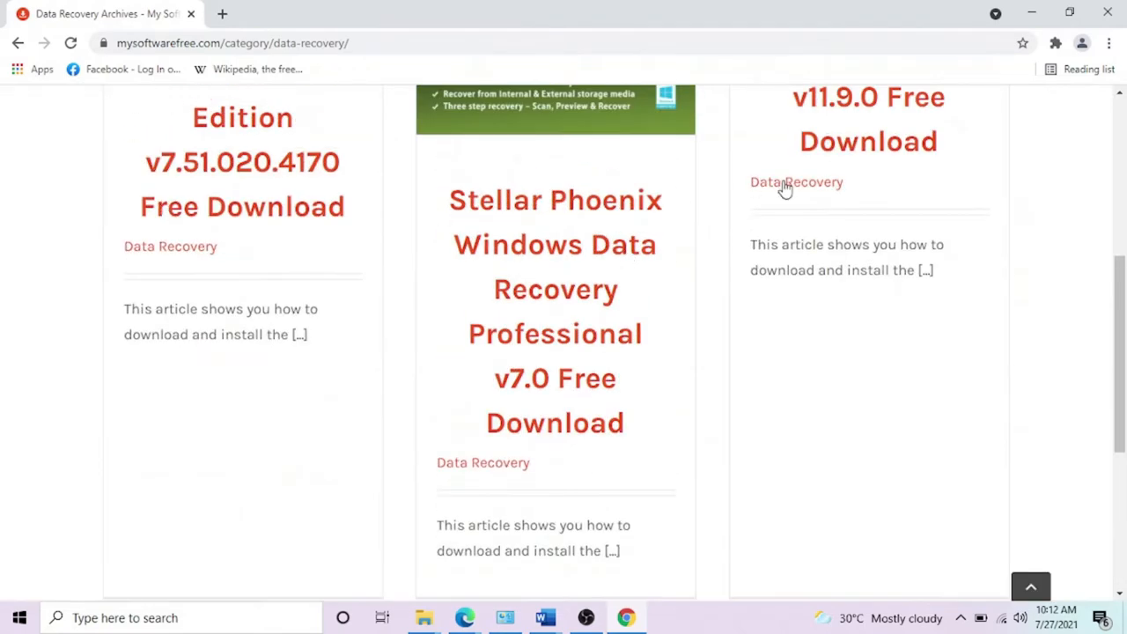
pyautogui.scroll(4, 199, 273)
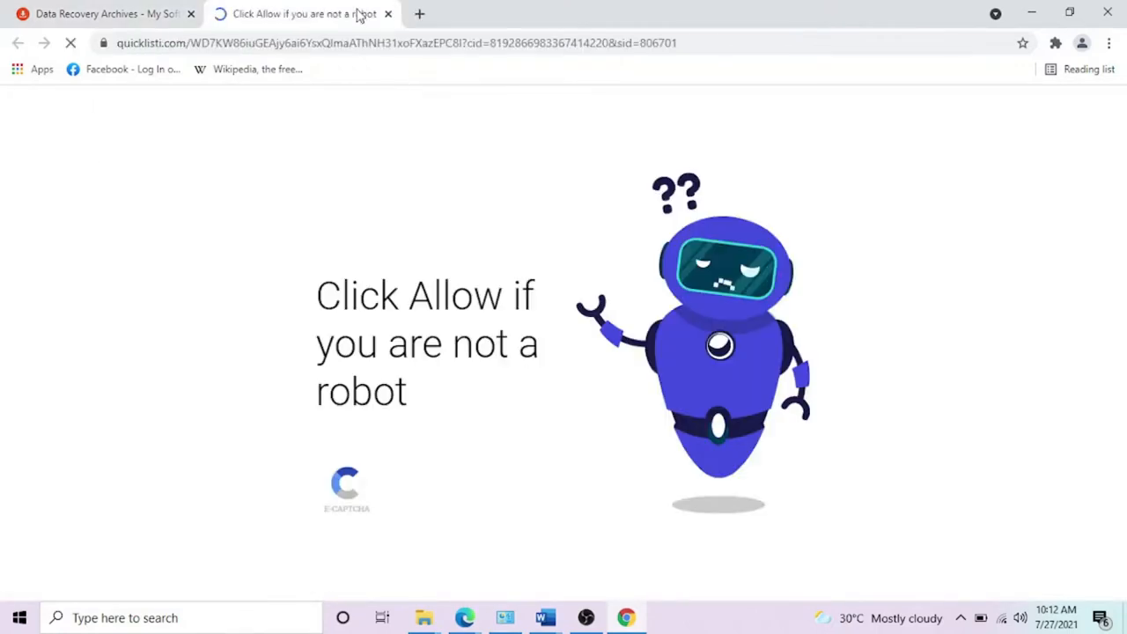
# Step: Close the ad tab, bring up the EaseUS Data Recovery Wizard v11.9.0 article and follow its File #1 link
pyautogui.click(388, 14)
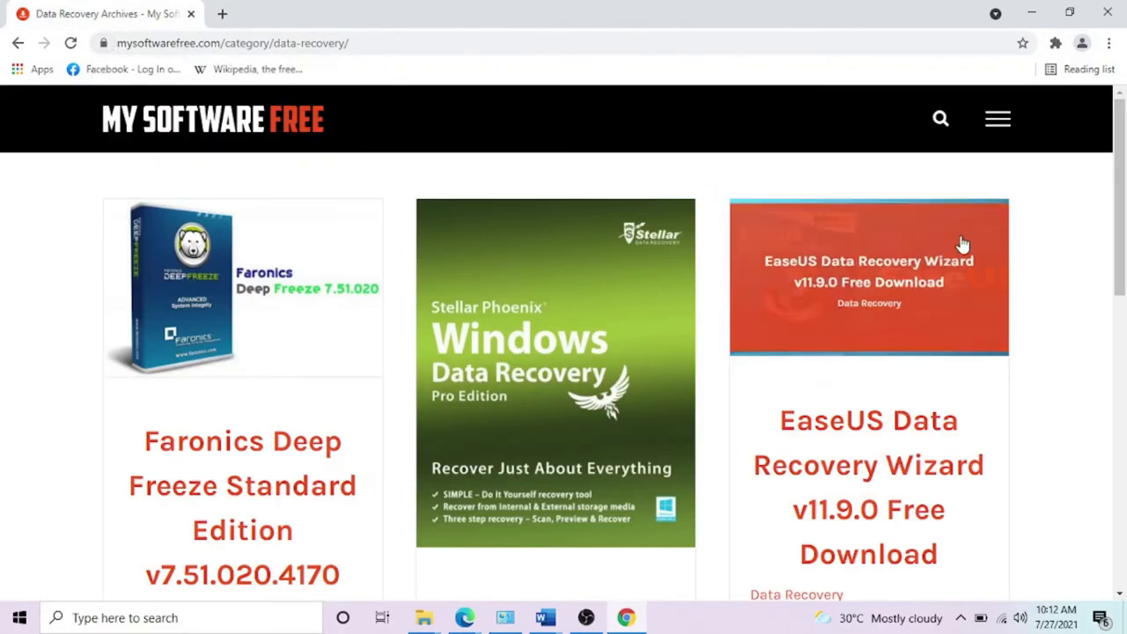
pyautogui.middleClick(935, 251)
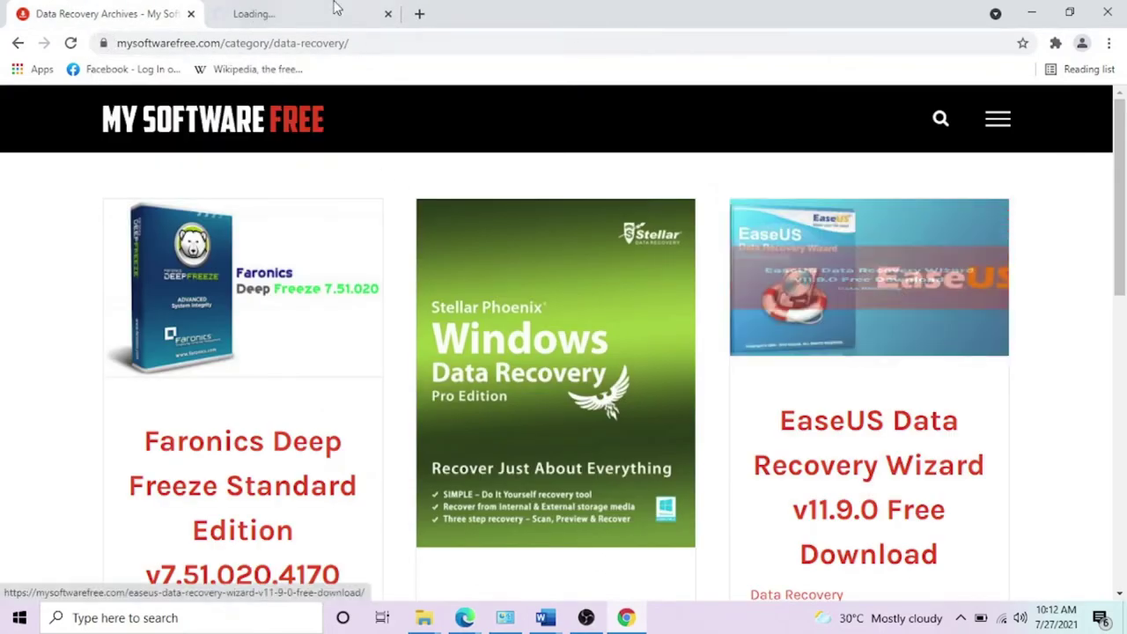
pyautogui.click(277, 10)
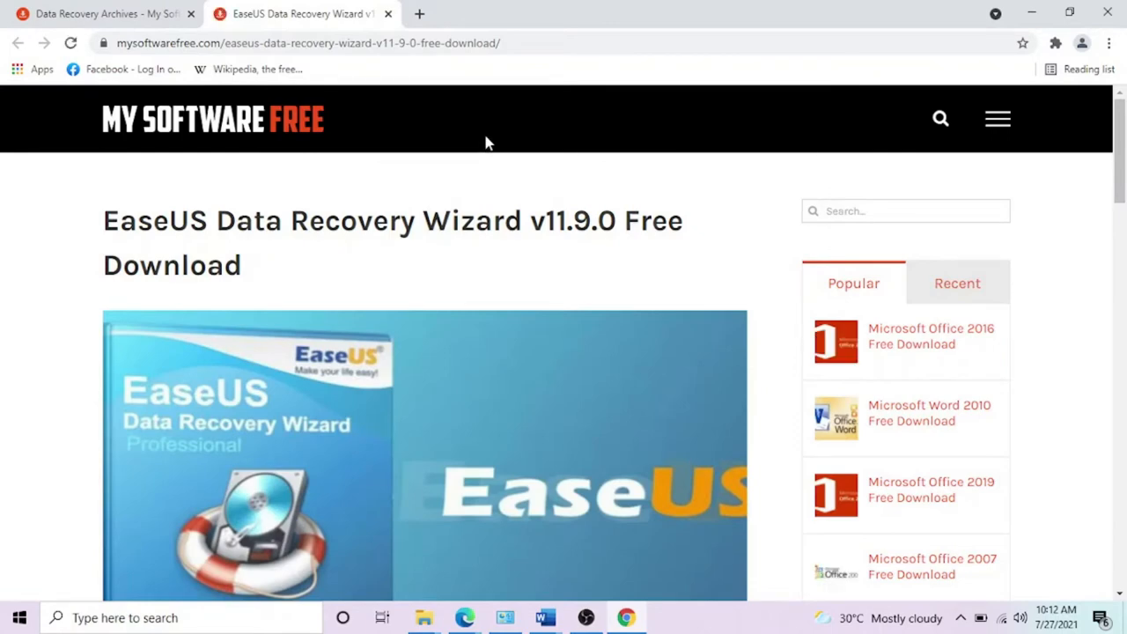
pyautogui.scroll(-5, 367, 207)
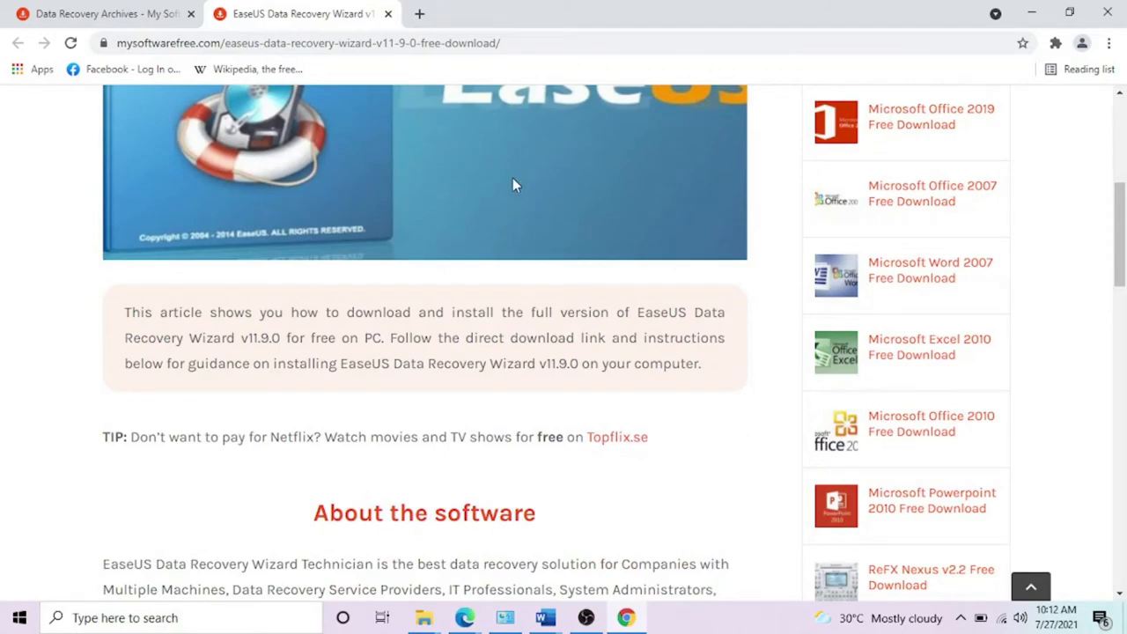
pyautogui.scroll(-2, 513, 178)
pyautogui.scroll(-4, 506, 163)
pyautogui.scroll(-2, 498, 145)
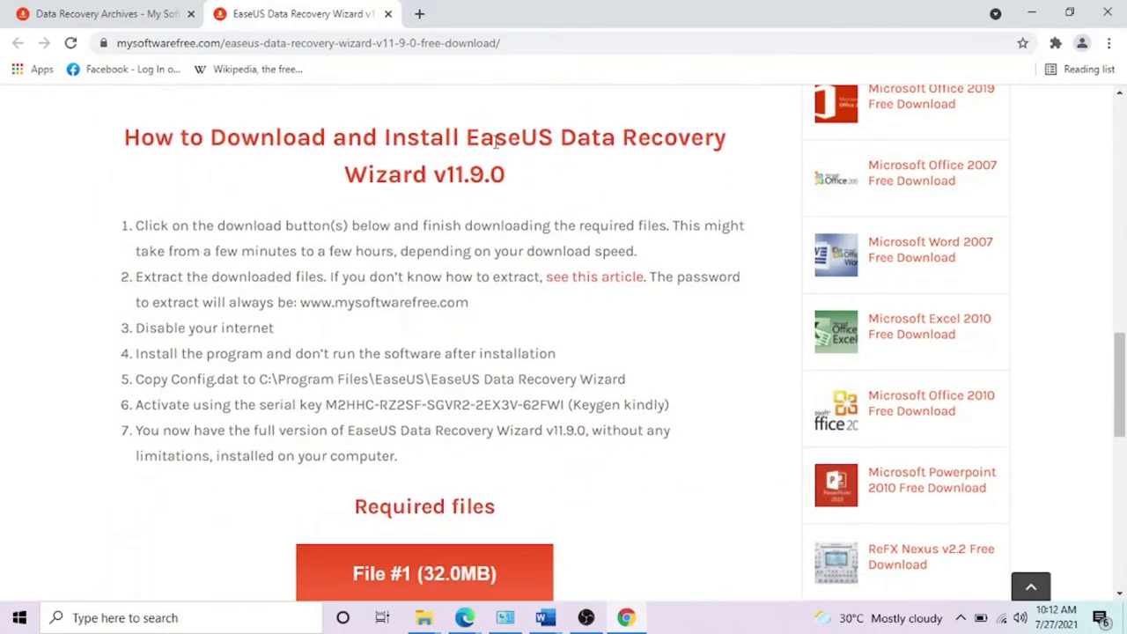
pyautogui.scroll(-4, 493, 150)
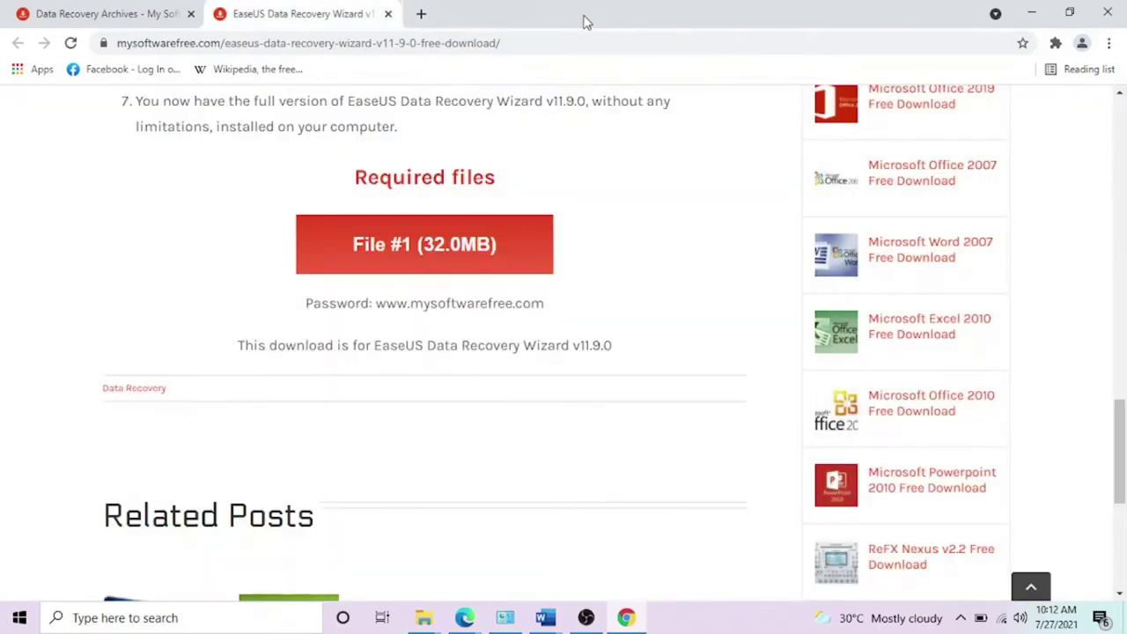
pyautogui.click(507, 254)
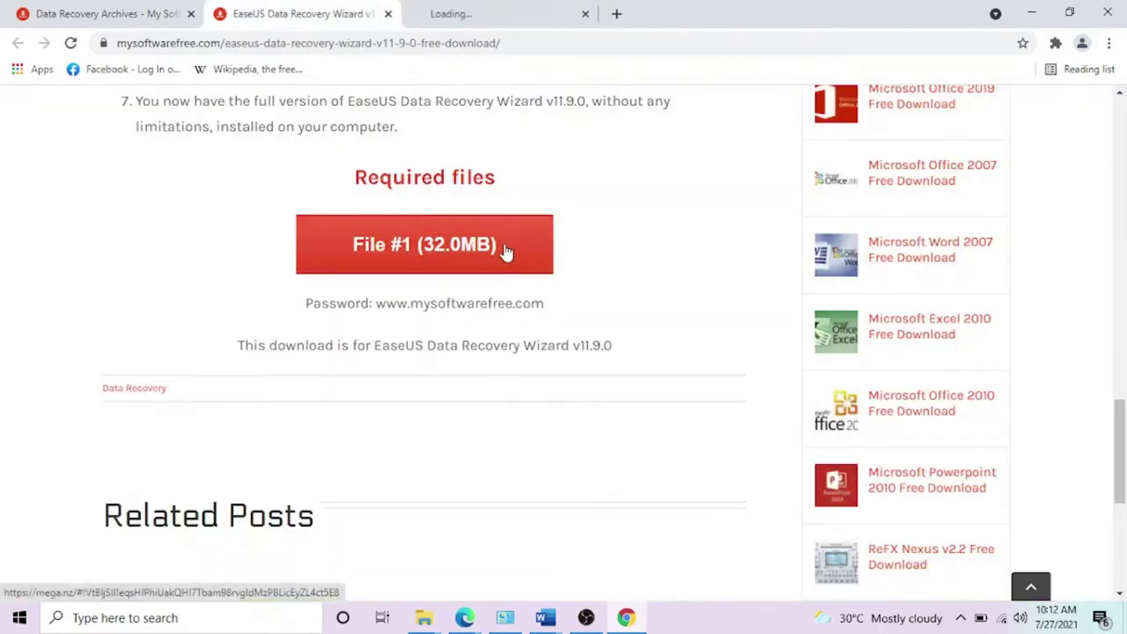
# Step: Accept MEGA's cookies and download the 32 MB EaseUS archive to Downloads
pyautogui.click(524, 11)
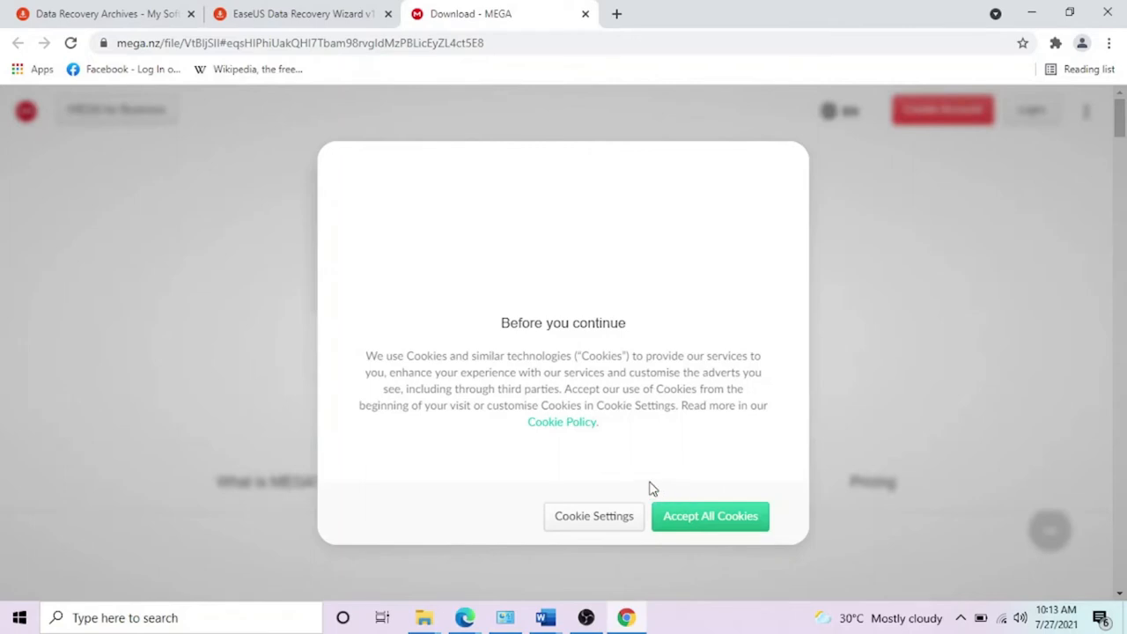
pyautogui.click(694, 513)
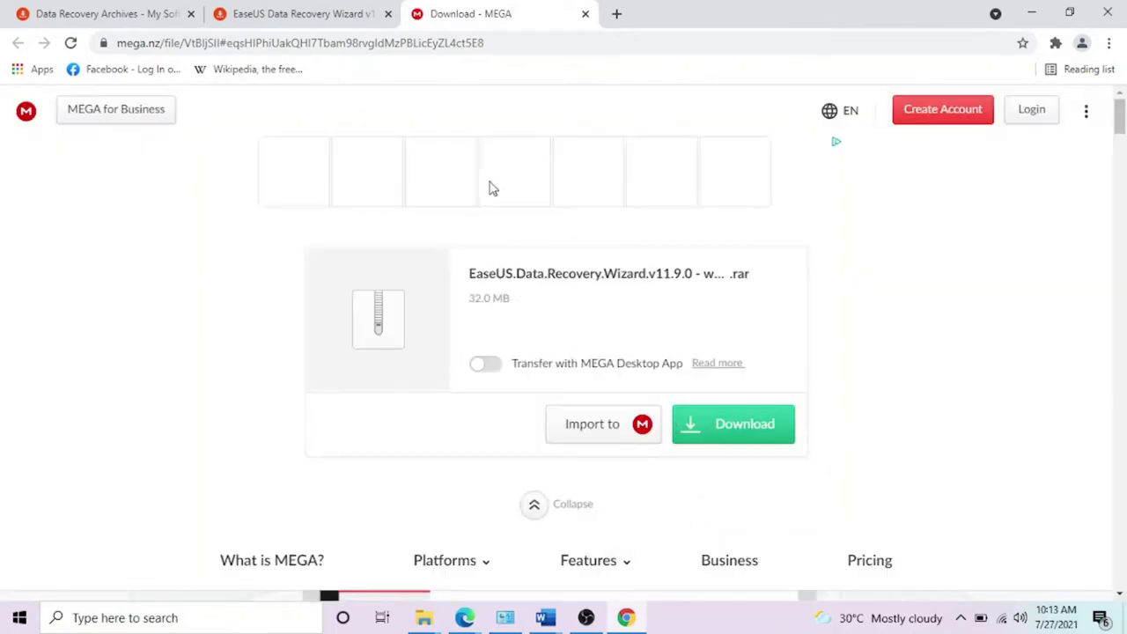
pyautogui.moveTo(514, 171)
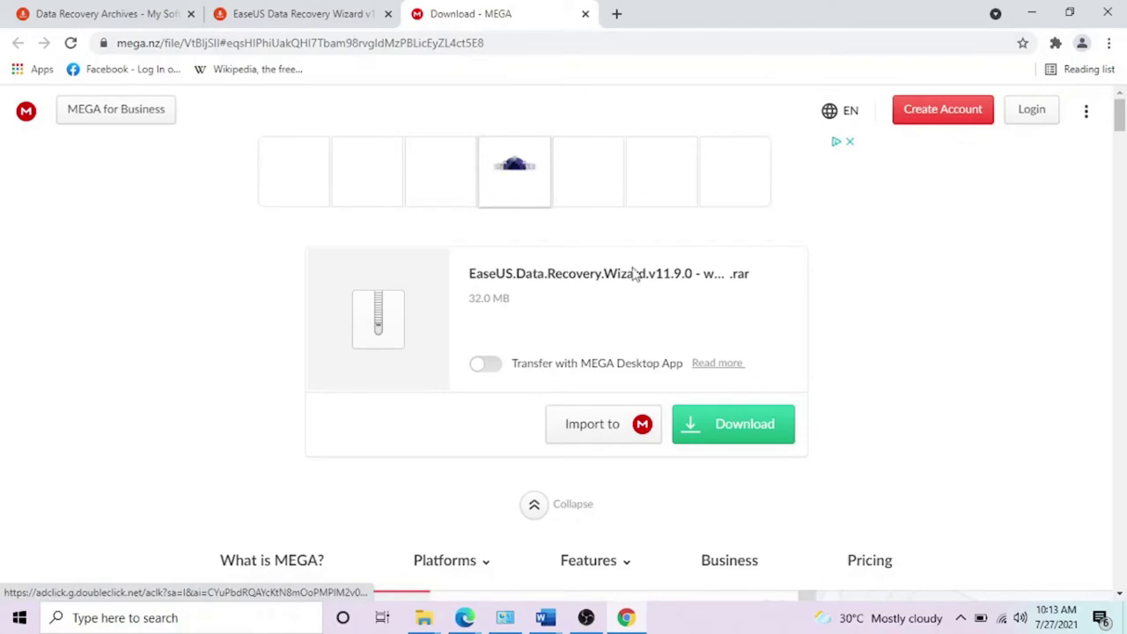
pyautogui.click(724, 441)
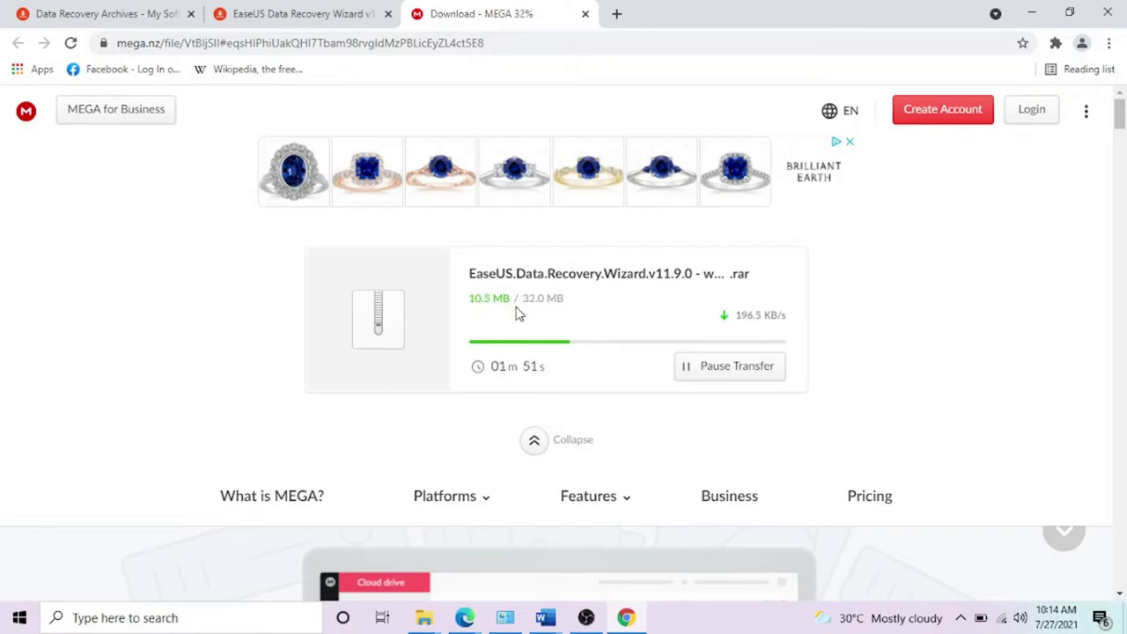
pyautogui.click(1004, 619)
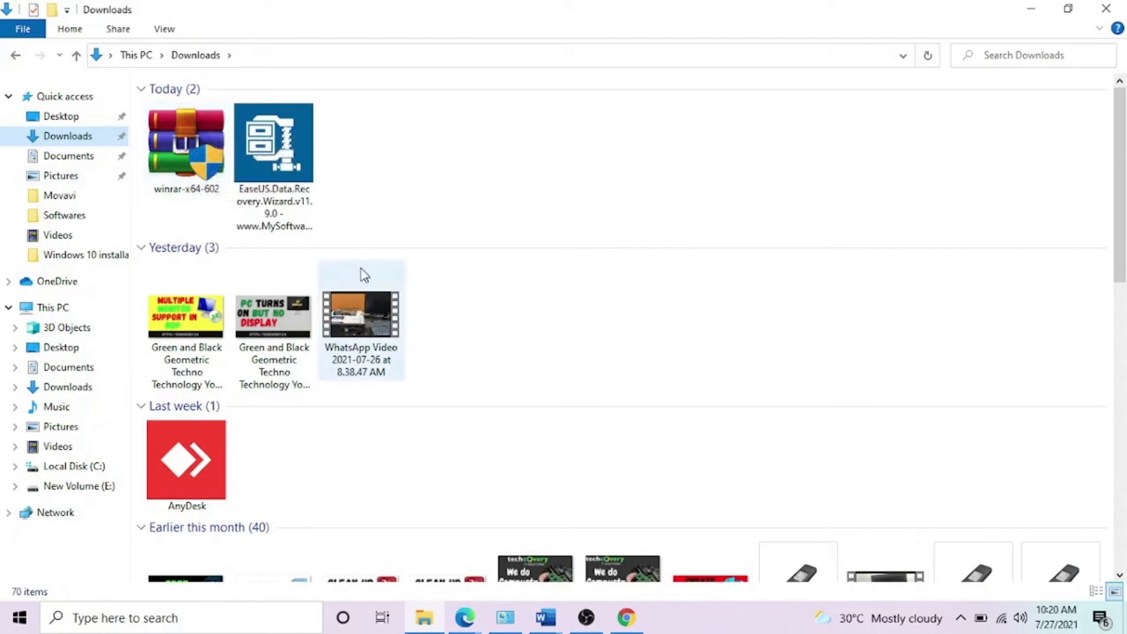
# Step: Extract the EaseUS archive with WinRAR to the Desktop, reaching the password prompt
pyautogui.click(278, 143)
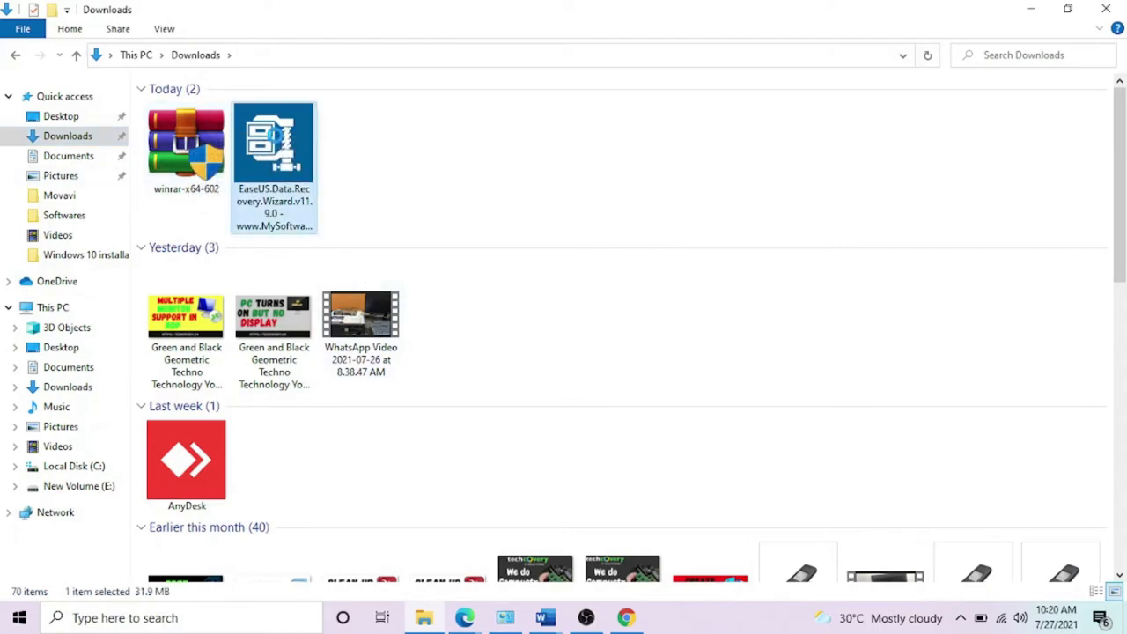
pyautogui.rightClick(276, 137)
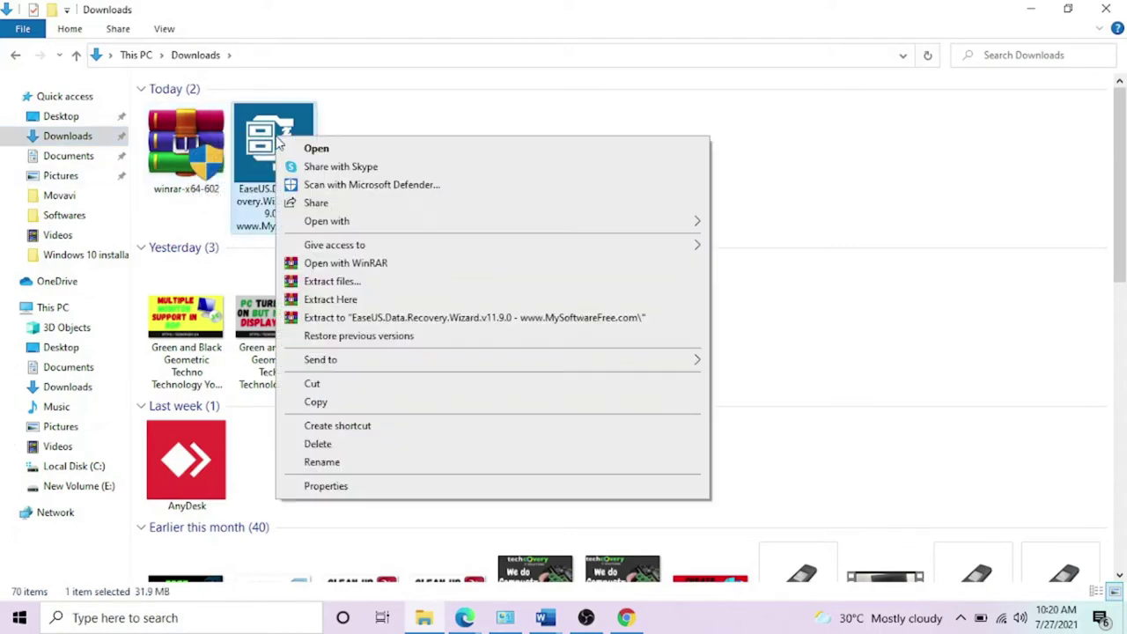
pyautogui.click(351, 284)
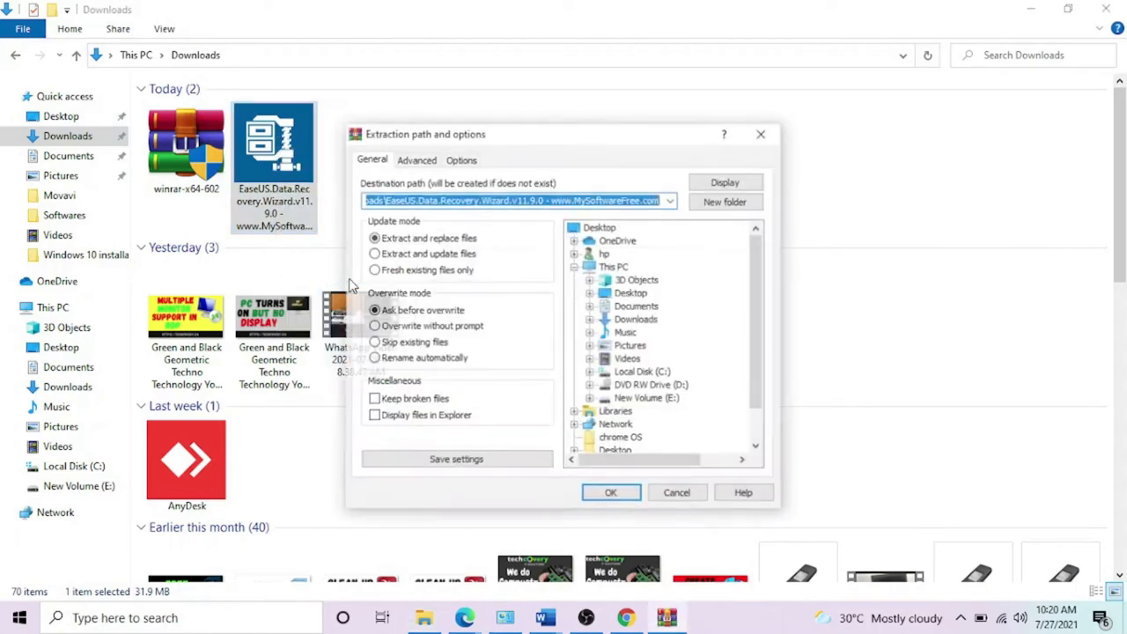
pyautogui.click(632, 294)
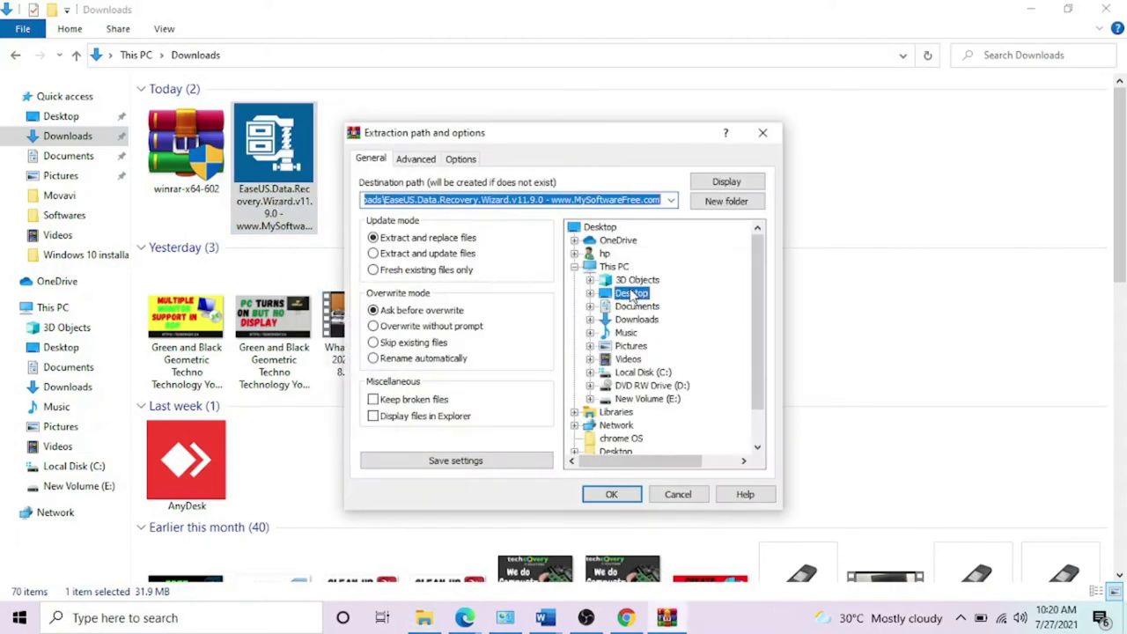
pyautogui.click(613, 493)
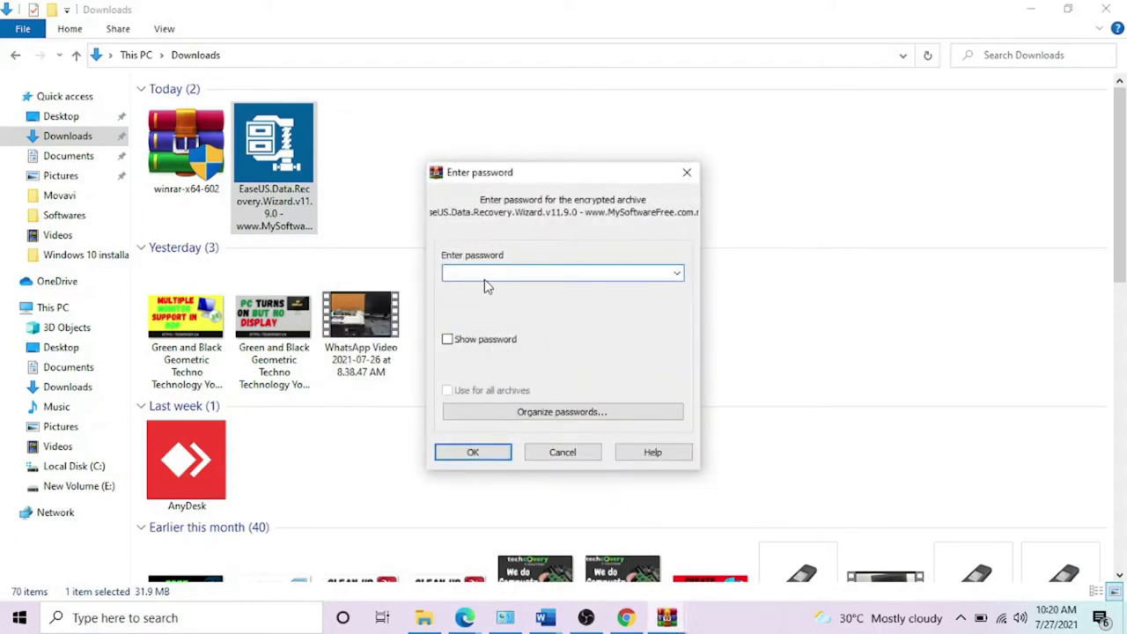
pyautogui.moveTo(625, 618)
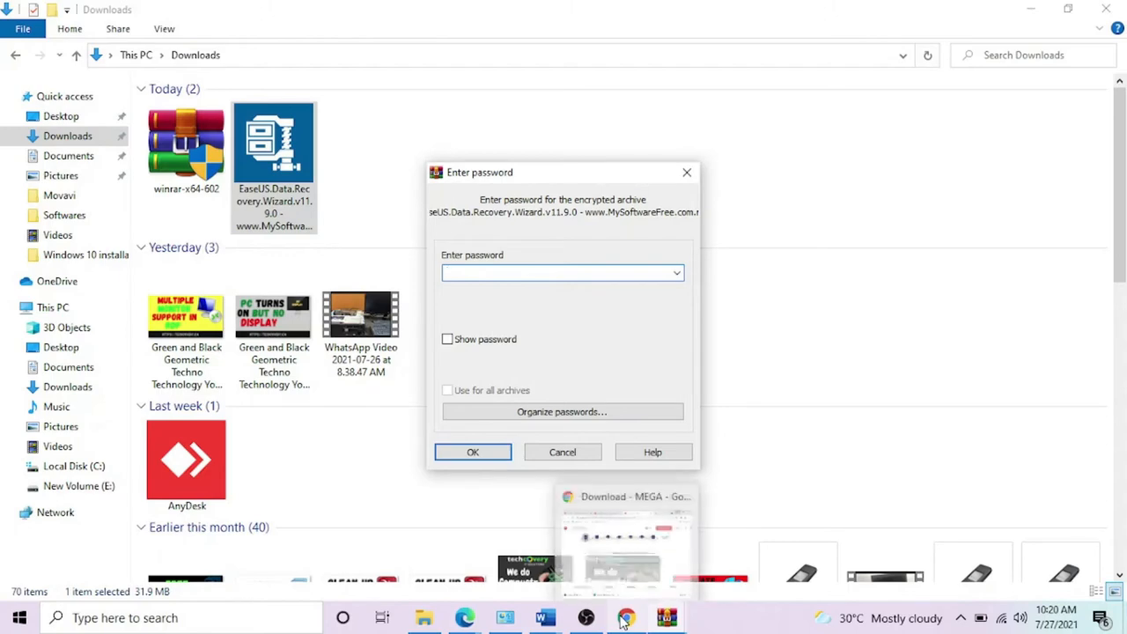
pyautogui.click(627, 573)
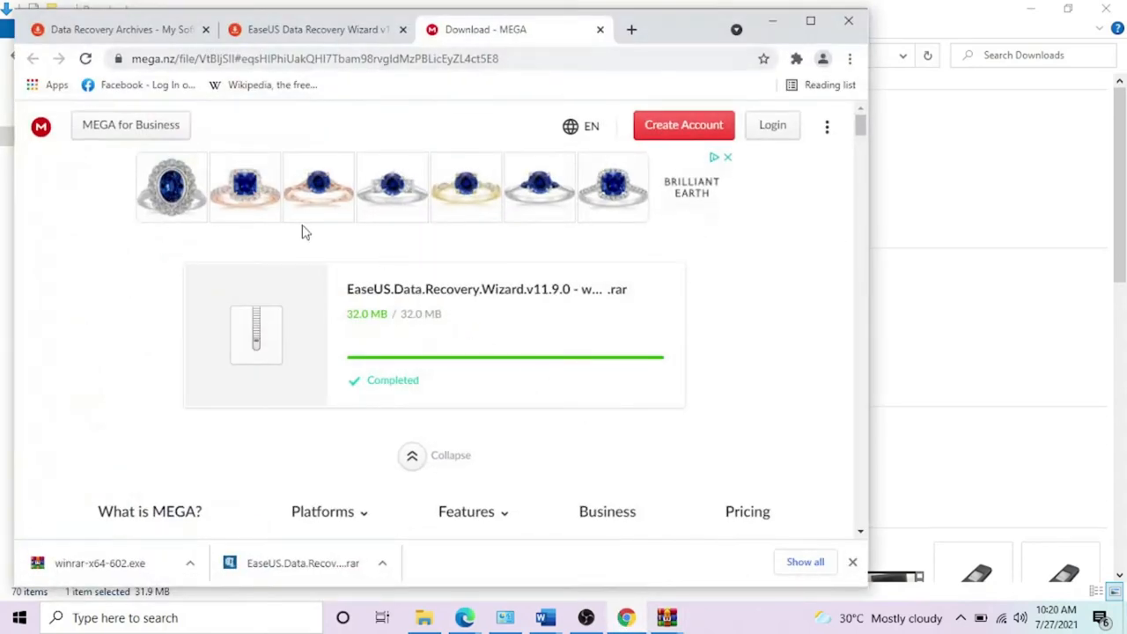
pyautogui.scroll(-10, 305, 259)
pyautogui.click(317, 29)
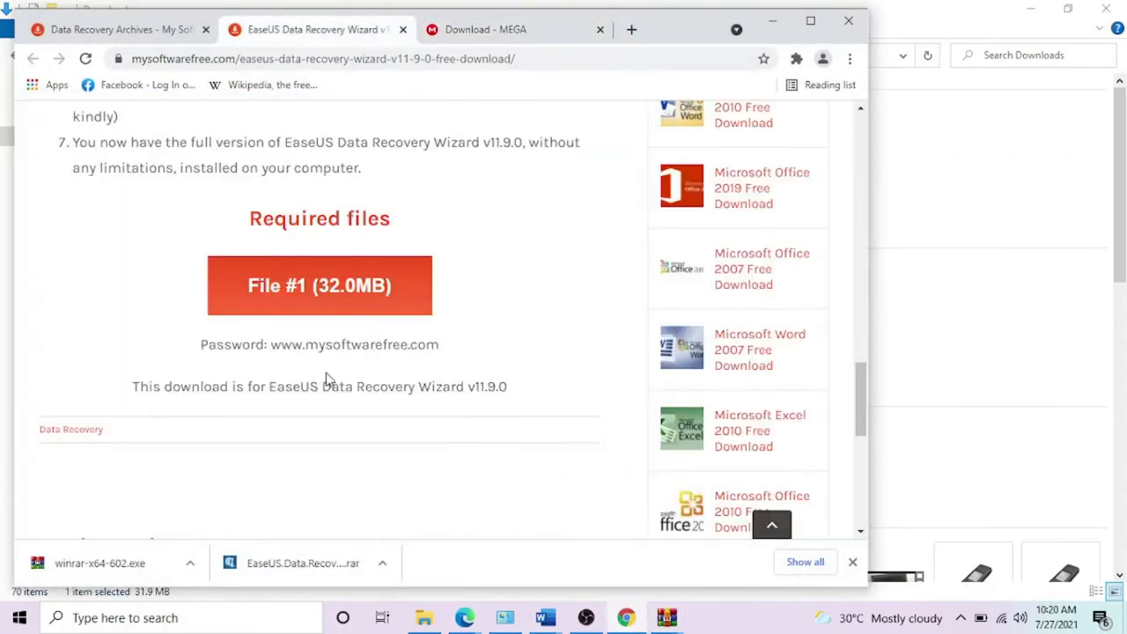
pyautogui.moveTo(272, 346); pyautogui.dragTo(445, 350)
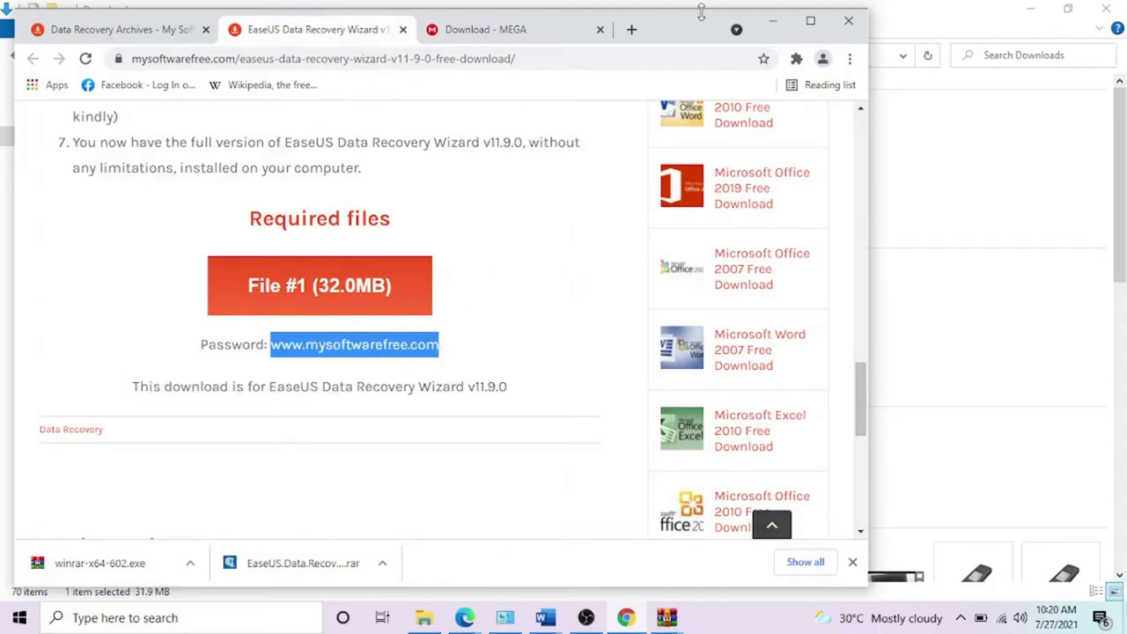
pyautogui.scroll(1, 517, 221)
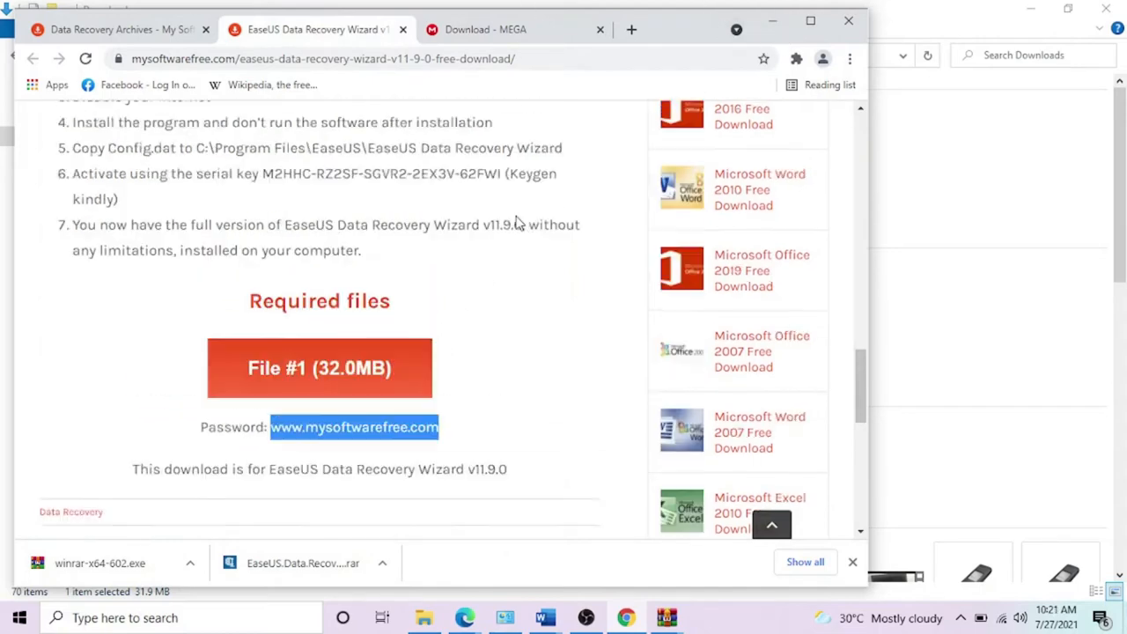
pyautogui.scroll(15, 516, 224)
pyautogui.scroll(-5, 517, 226)
pyautogui.scroll(-6, 487, 213)
pyautogui.scroll(-5, 480, 214)
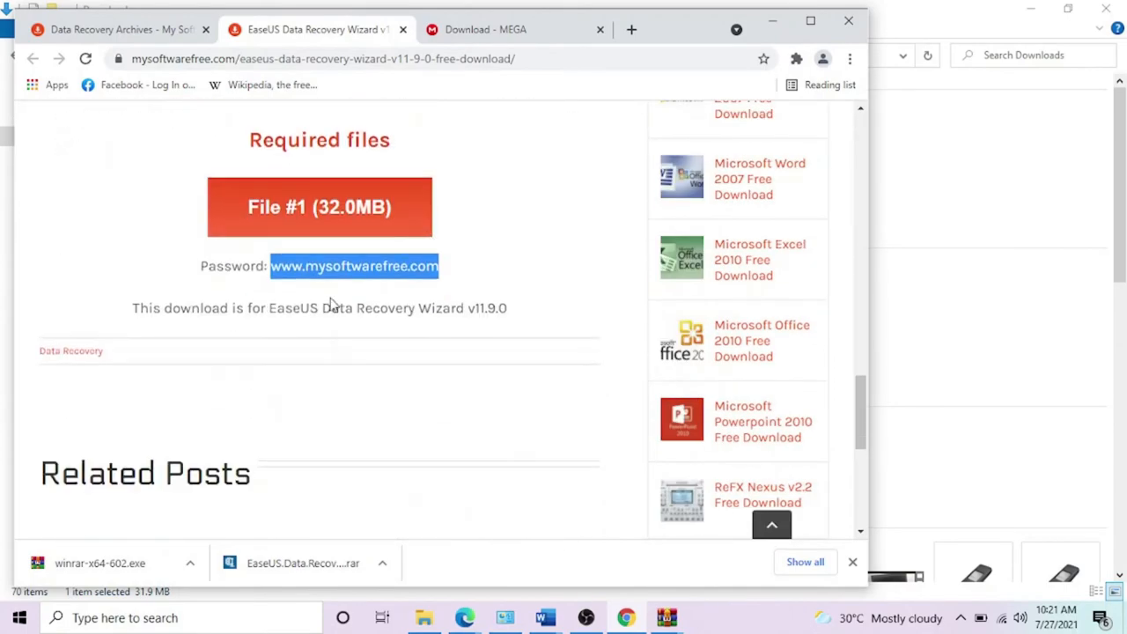
pyautogui.click(773, 21)
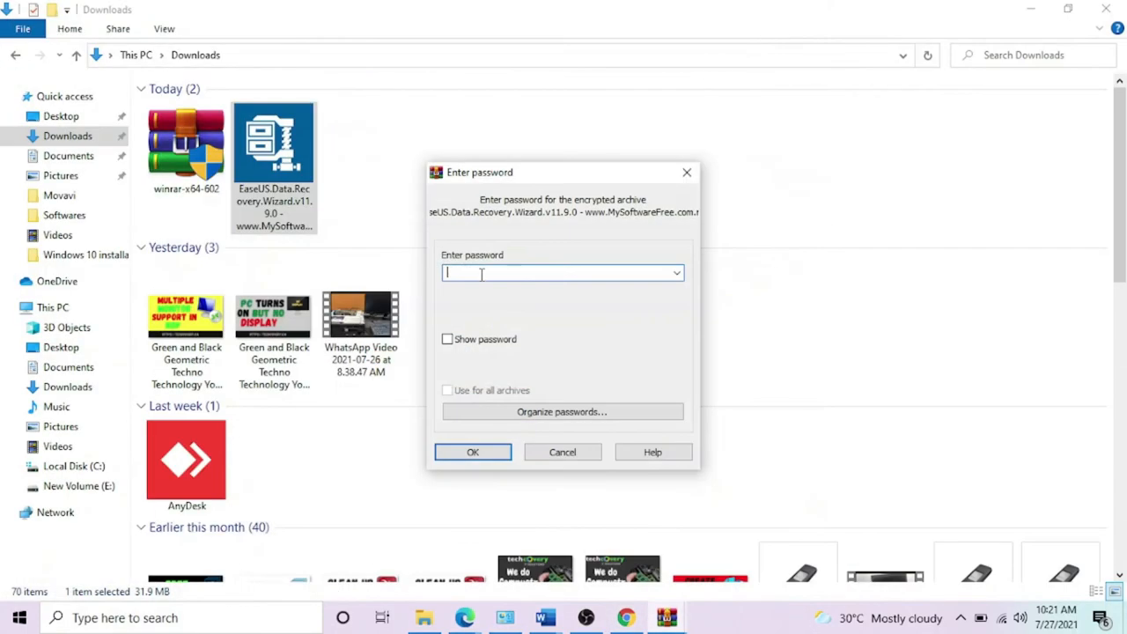
pyautogui.hotkey('ctrl', 'v')
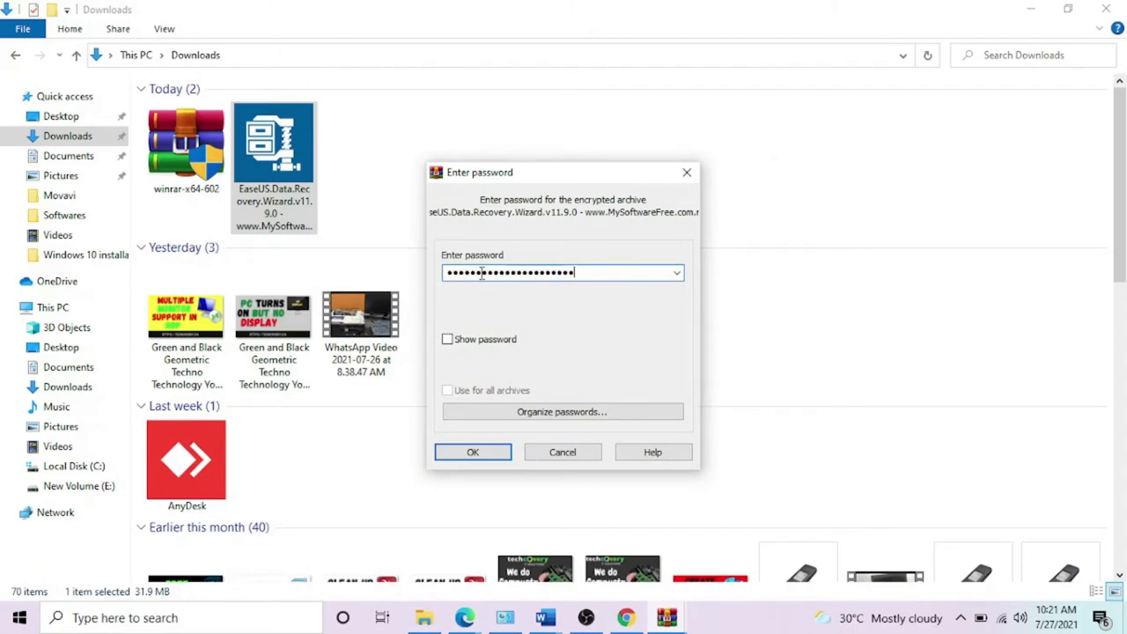
pyautogui.click(480, 451)
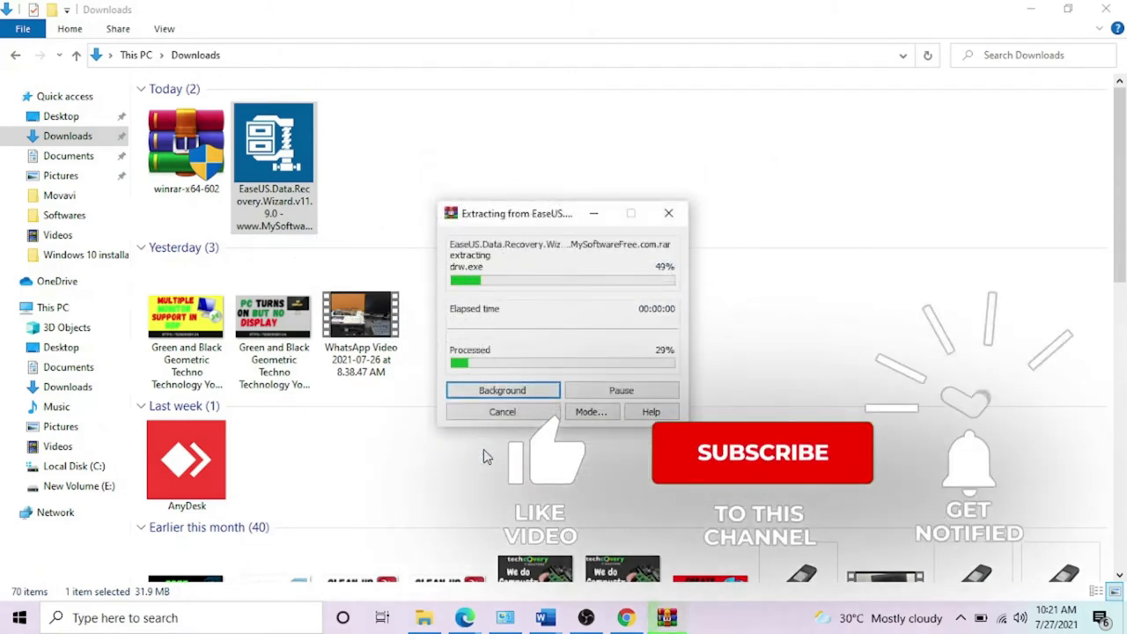
# Step: Reposition the extracted EaseUS folder on the desktop and turn Wi-Fi off from the tray
pyautogui.click(1030, 9)
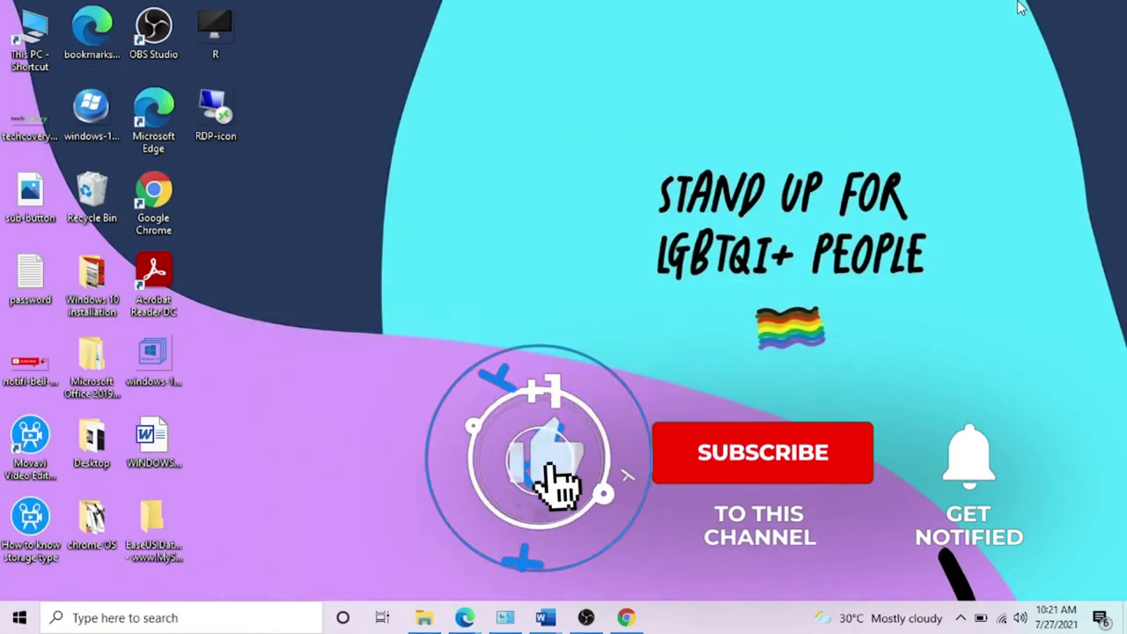
pyautogui.moveTo(154, 532)
pyautogui.mouseDown()
pyautogui.moveTo(599, 415)
pyautogui.moveTo(421, 219)
pyautogui.mouseUp()
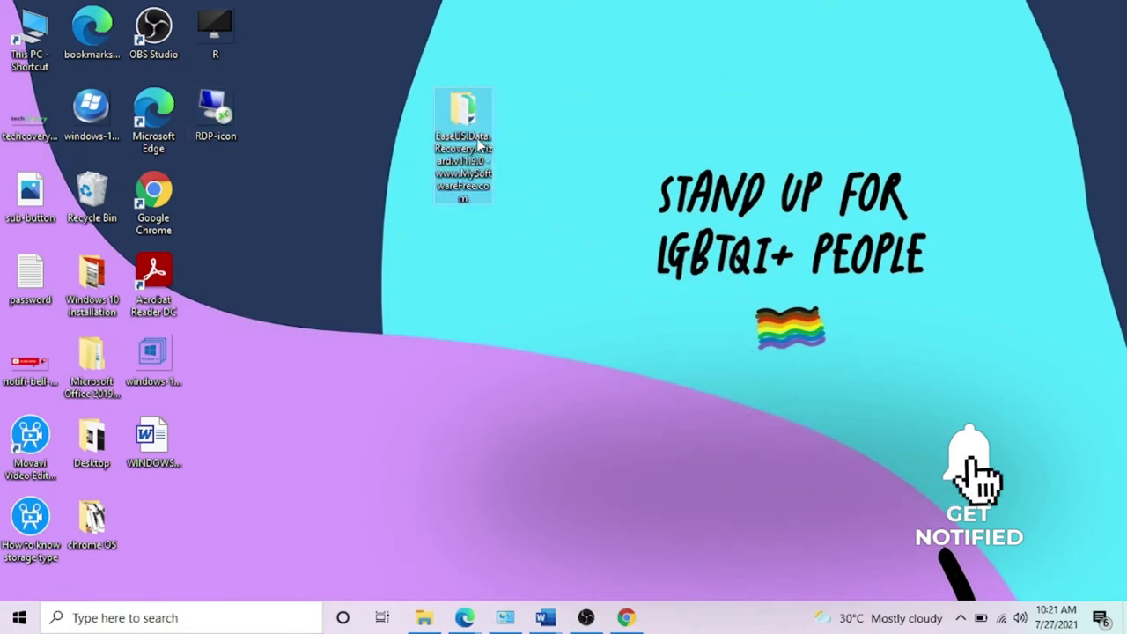
pyautogui.click(1002, 617)
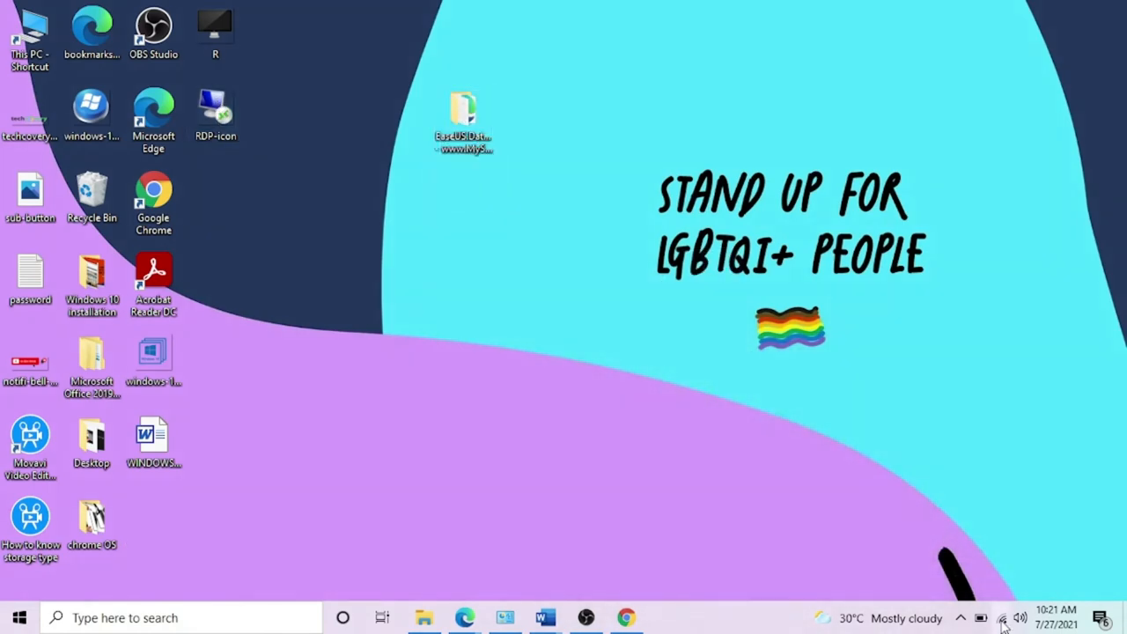
pyautogui.click(859, 572)
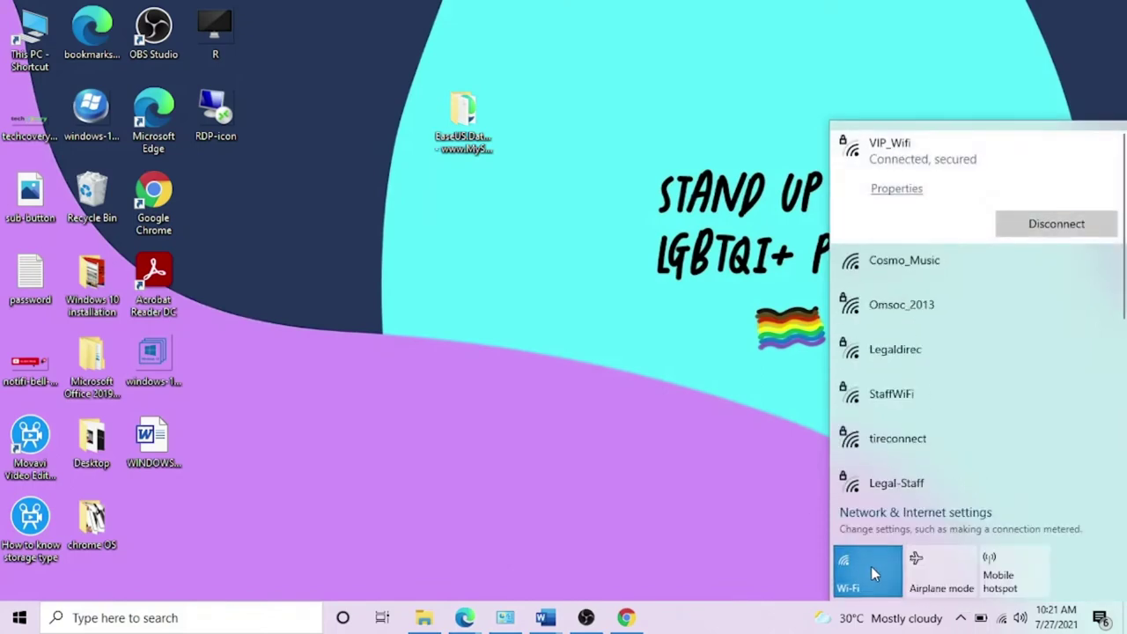
pyautogui.click(725, 383)
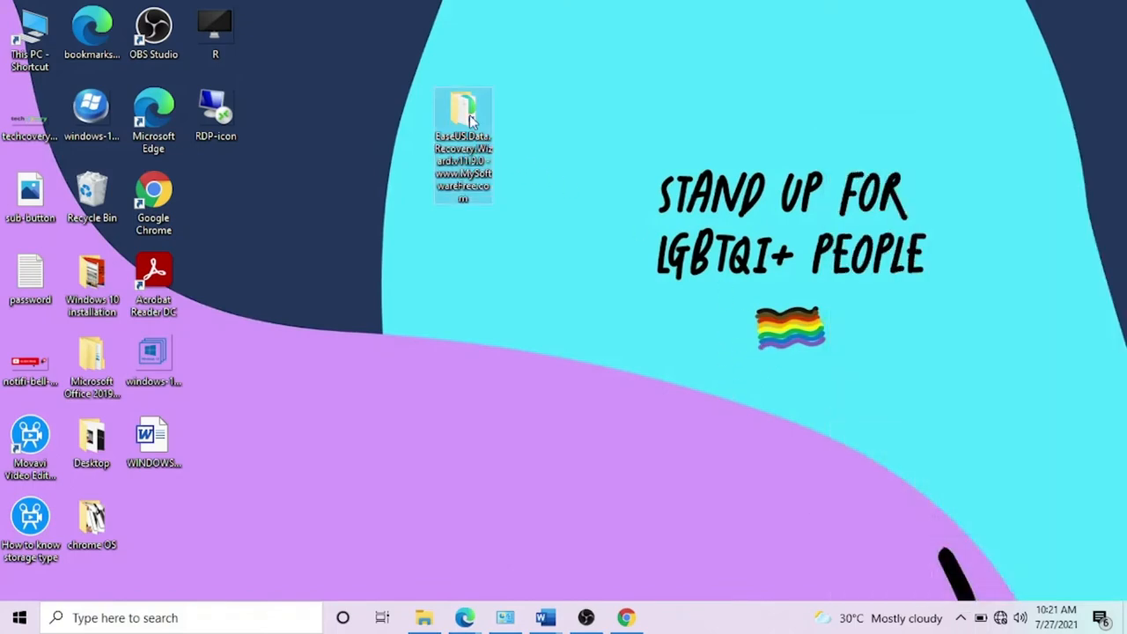
# Step: Run the drw installer from the Software Files folder with English as setup language
pyautogui.doubleClick(469, 119)
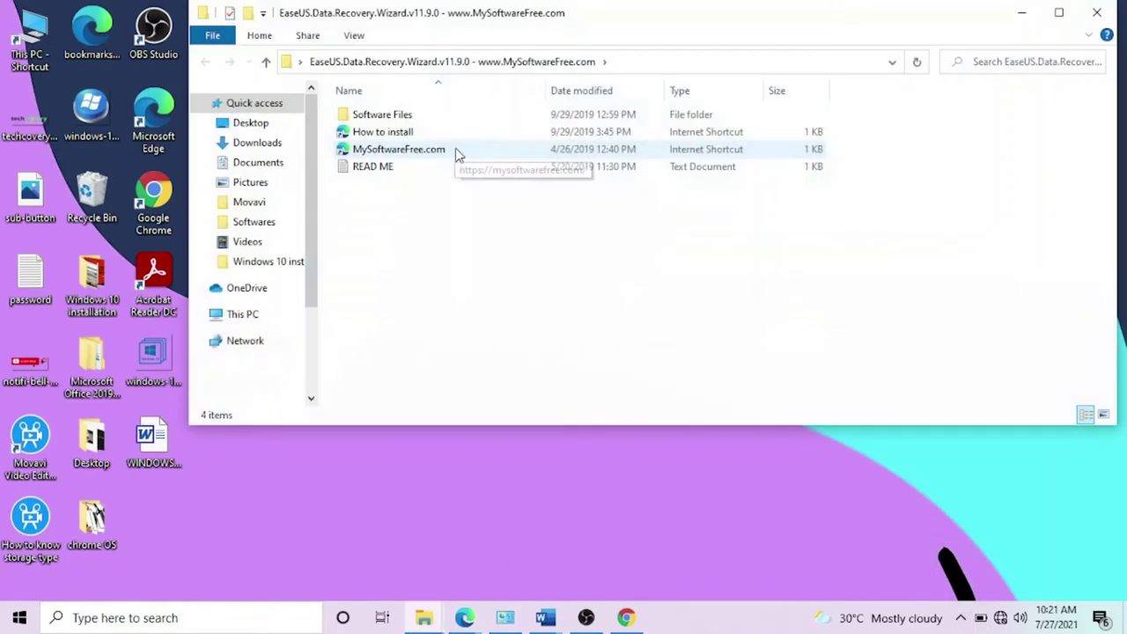
pyautogui.doubleClick(420, 120)
pyautogui.doubleClick(361, 169)
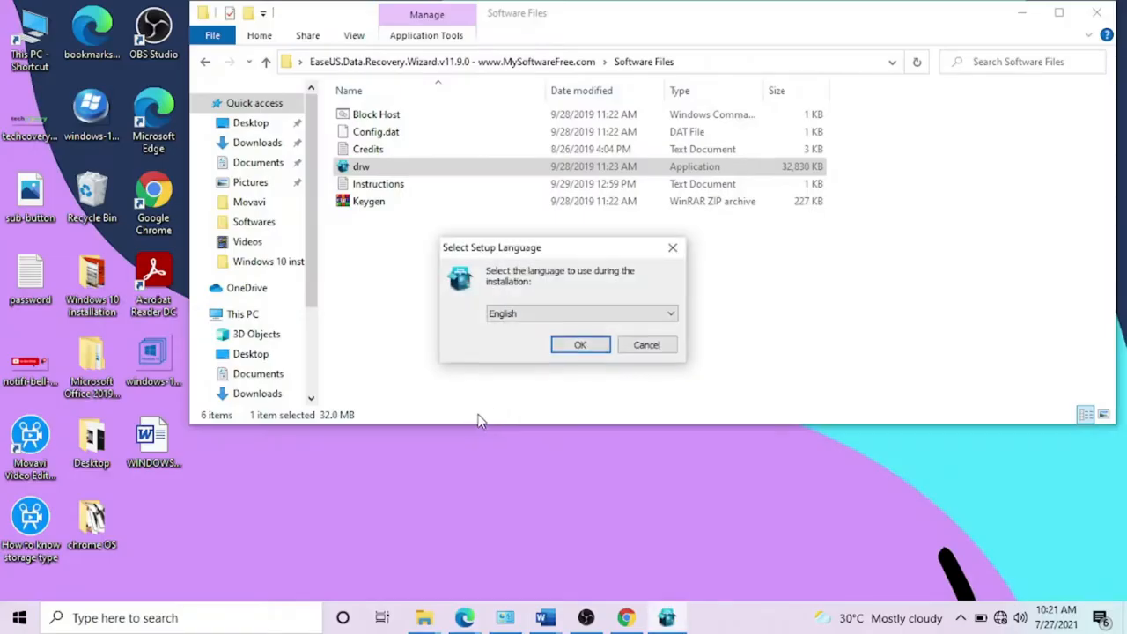
pyautogui.click(564, 348)
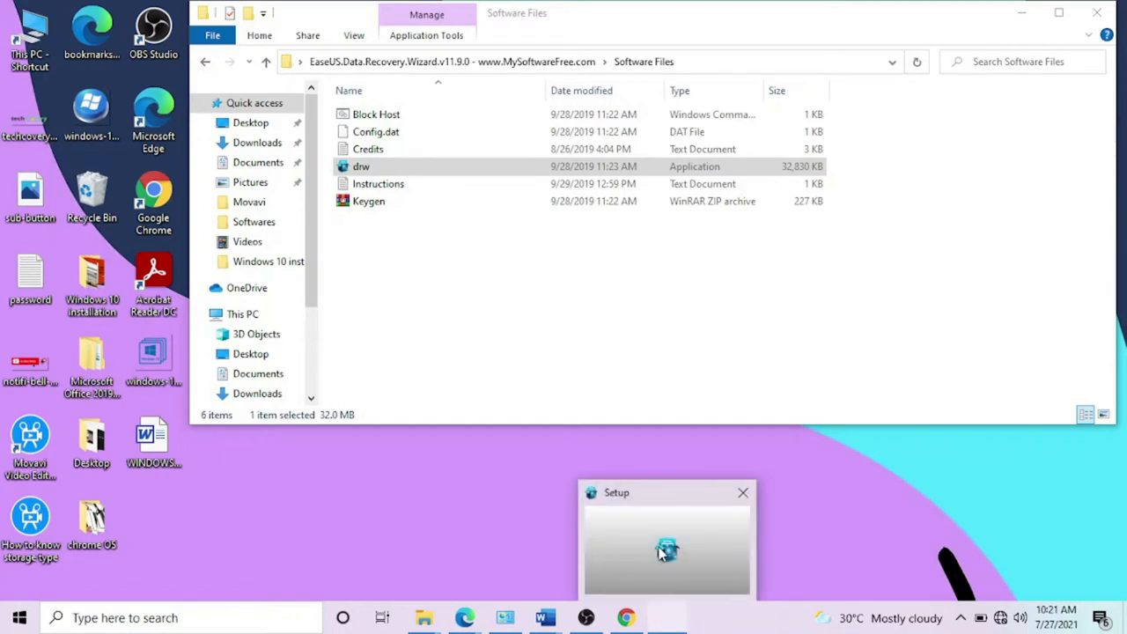
# Step: Accept the licence, install with a desktop icon and finish without launching the program
pyautogui.click(650, 441)
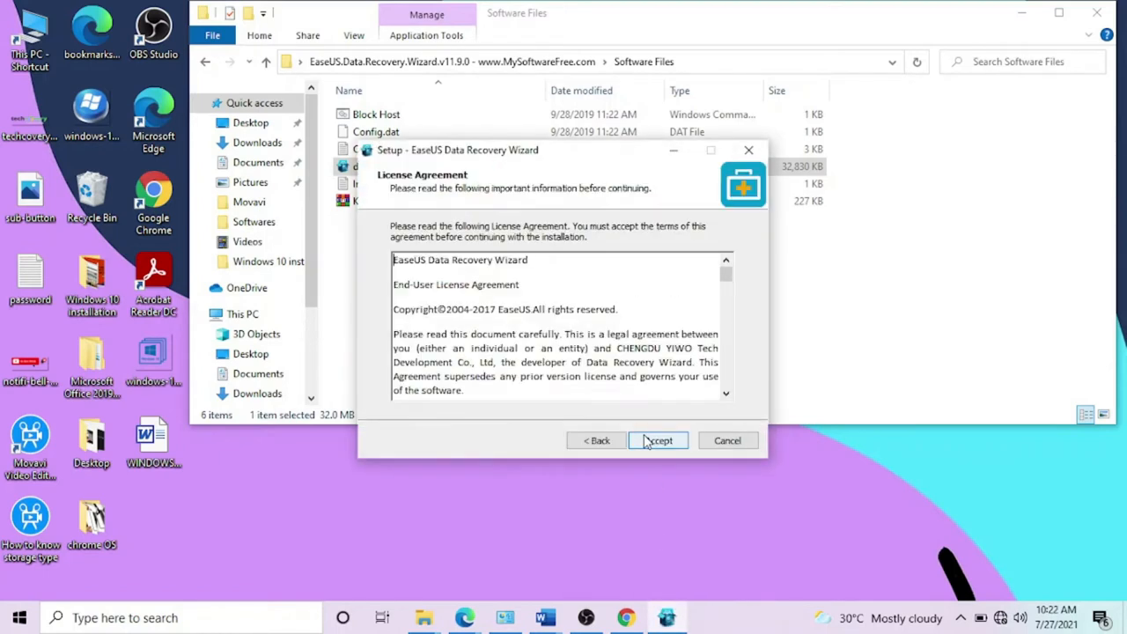
pyautogui.click(647, 442)
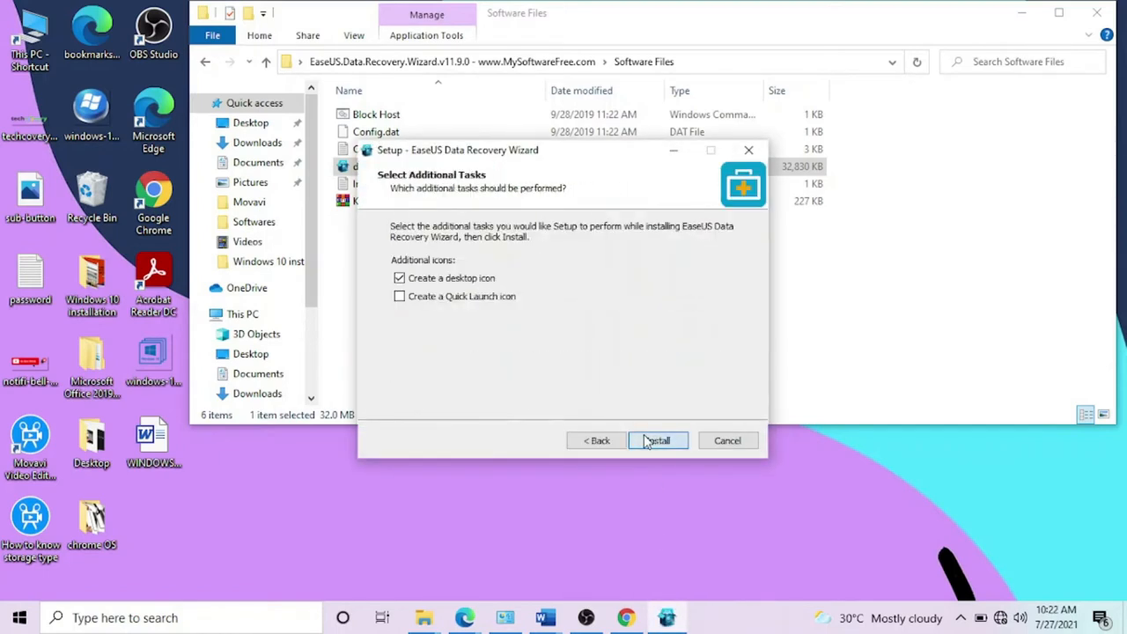
pyautogui.click(647, 441)
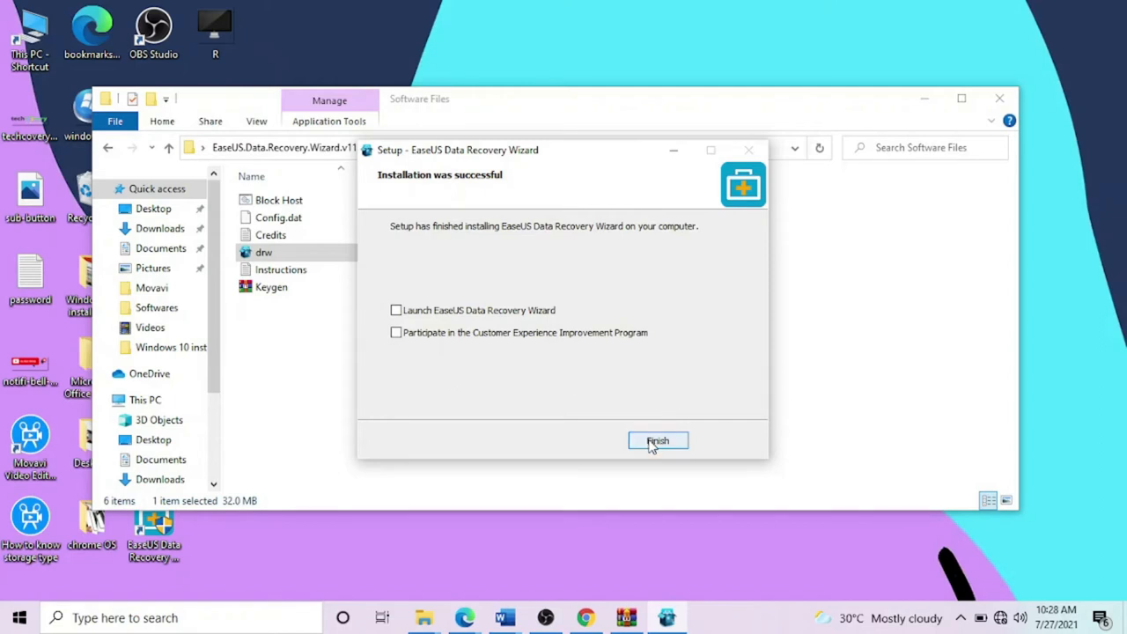
pyautogui.click(652, 442)
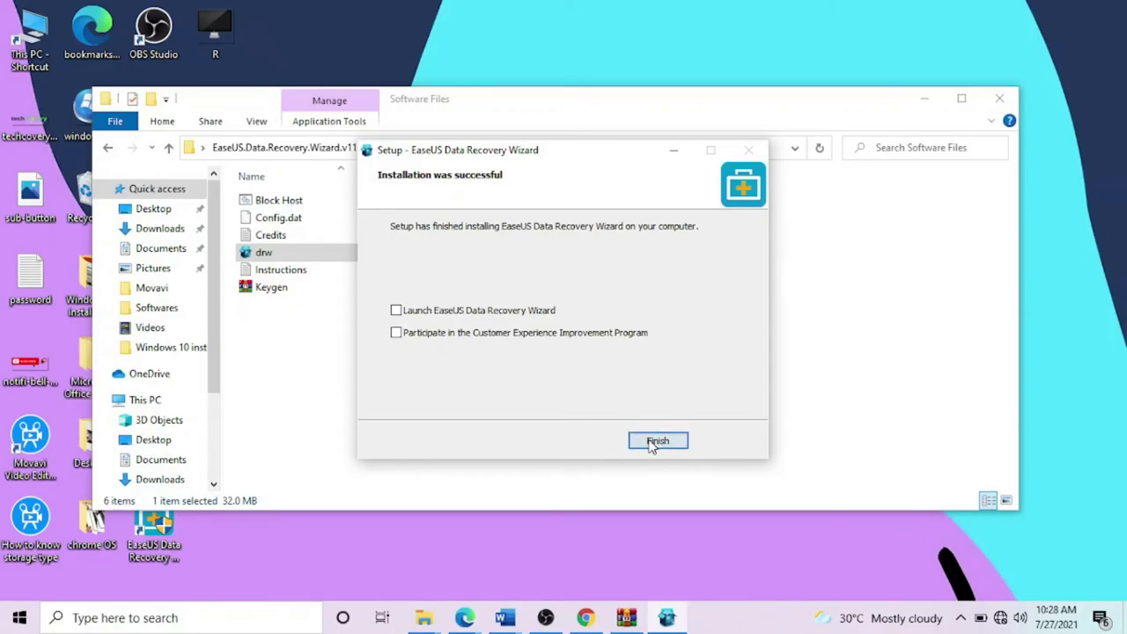
# Step: Close the thank-you page and copy the serial key from the EaseUS download page
pyautogui.click(938, 13)
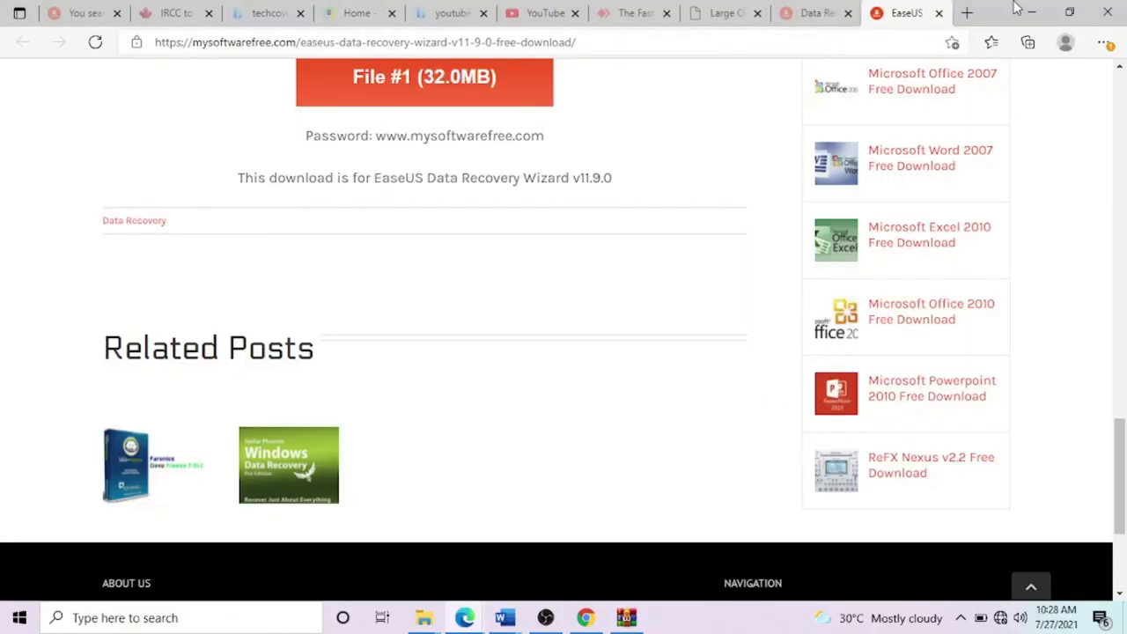
pyautogui.click(1032, 12)
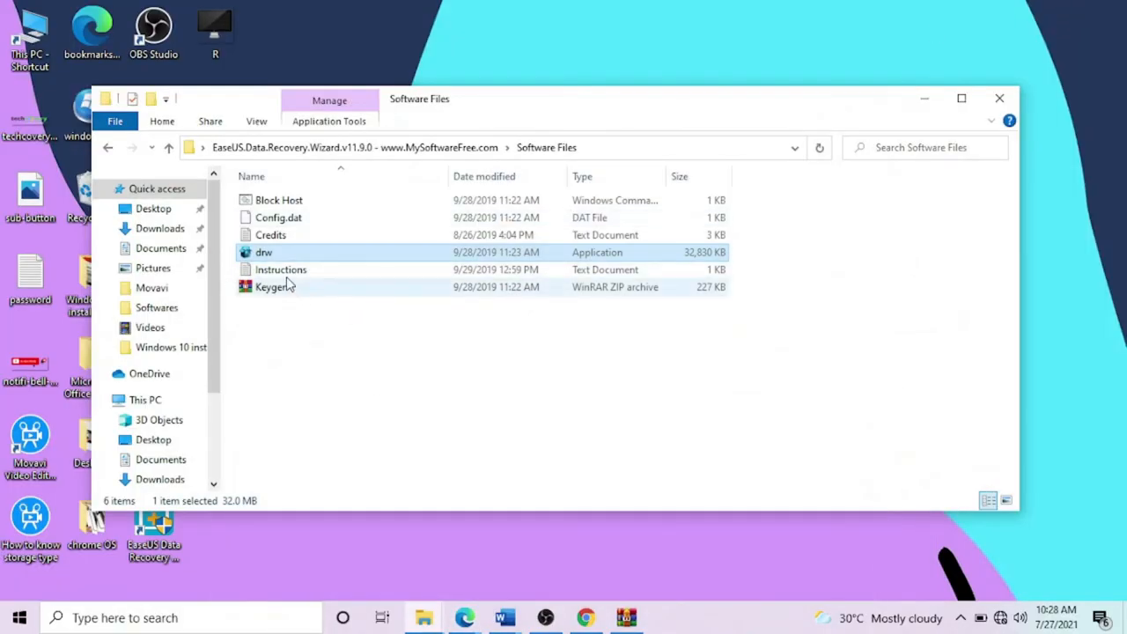
pyautogui.click(108, 148)
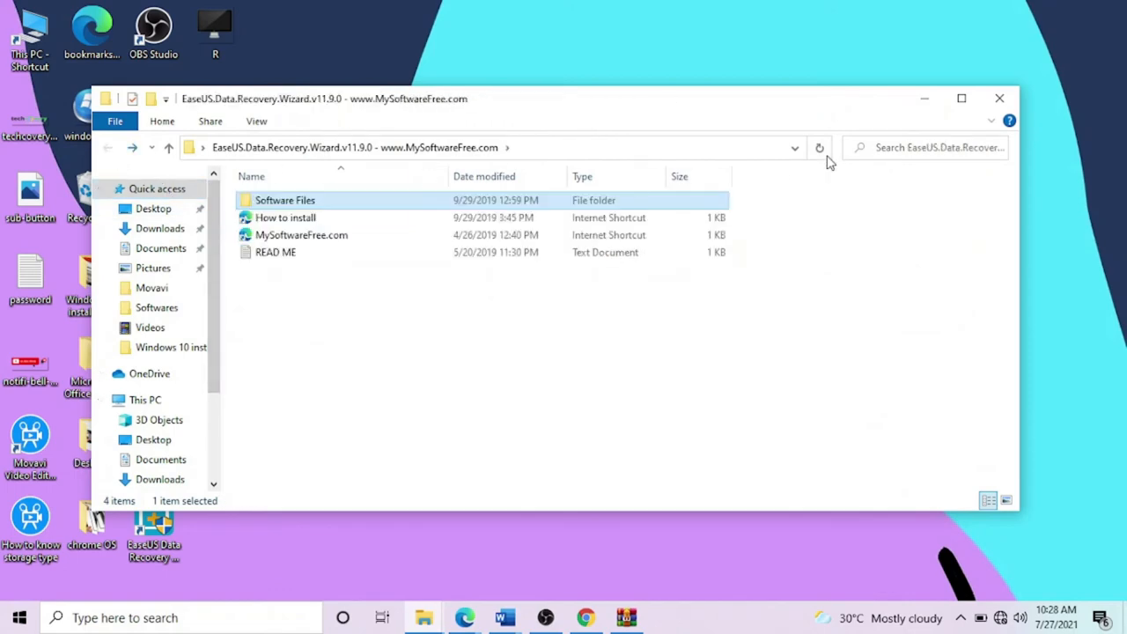
pyautogui.click(924, 98)
pyautogui.click(585, 617)
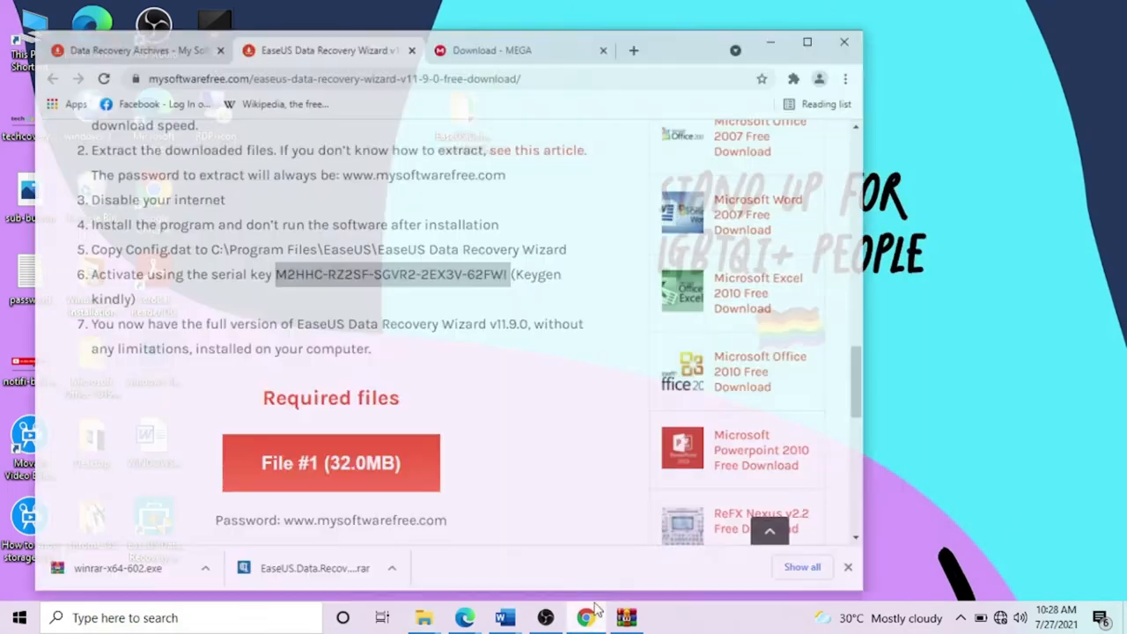
pyautogui.rightClick(409, 264)
pyautogui.click(436, 275)
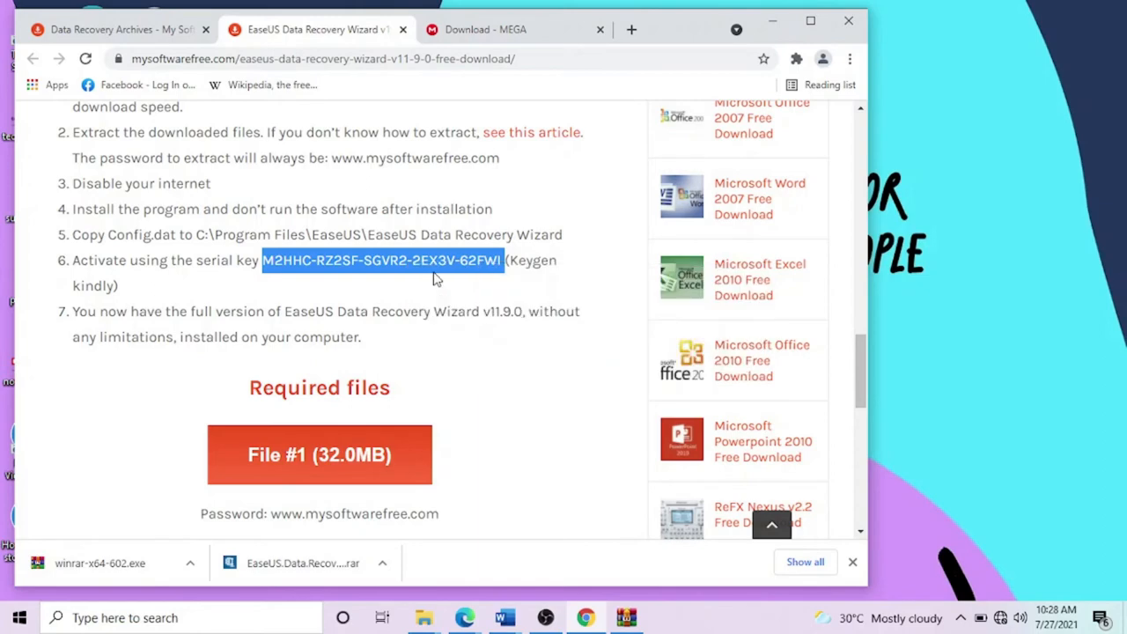
pyautogui.click(768, 21)
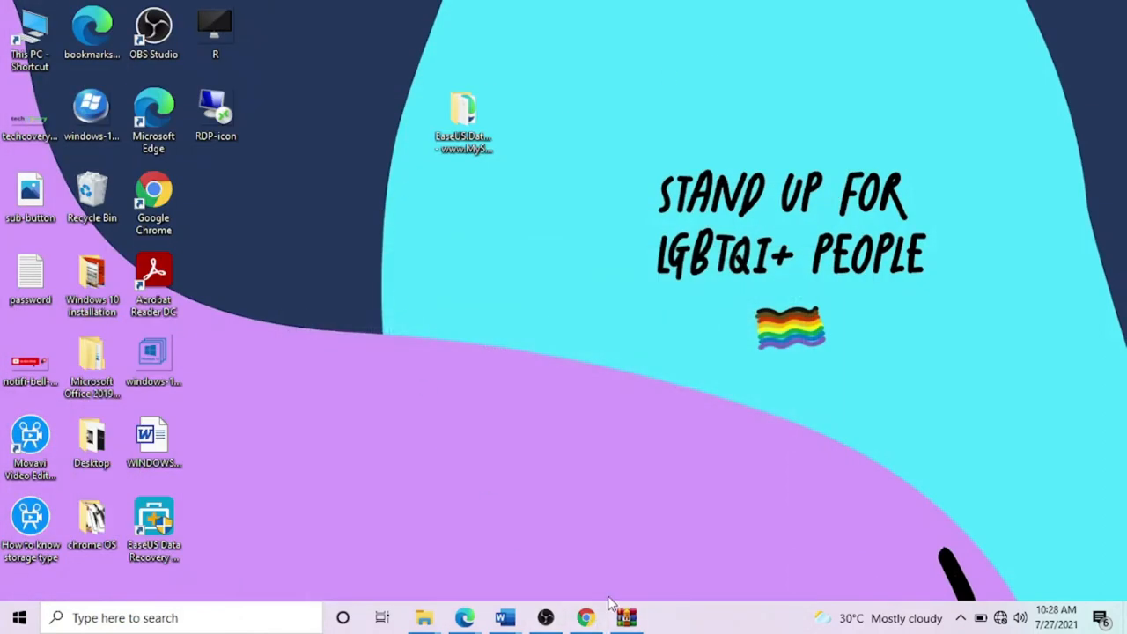
# Step: Show the Start menu's recently added apps, then dismiss it back to the desktop
pyautogui.click(19, 618)
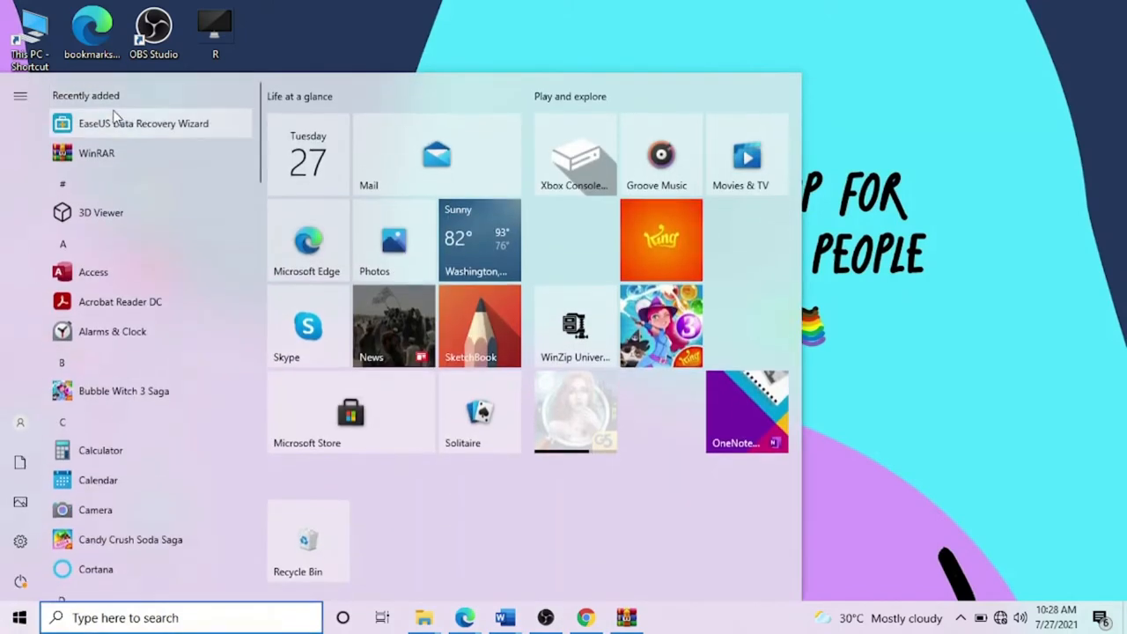
pyautogui.click(563, 73)
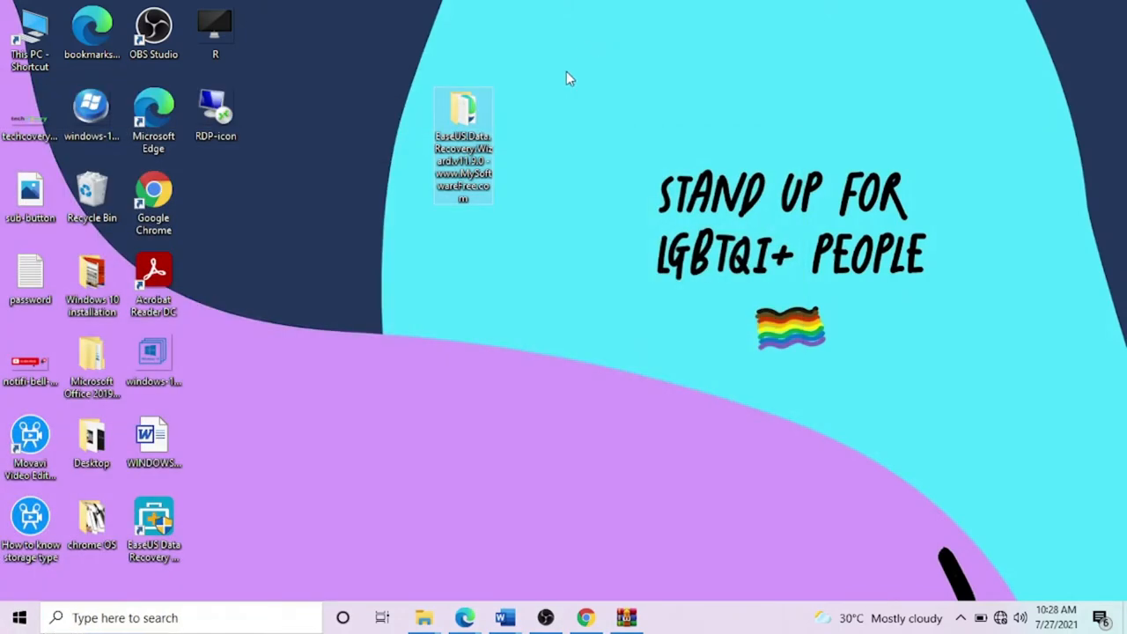
# Step: Copy Config.dat from the Software Files subfolder of the downloaded EaseUS folder
pyautogui.doubleClick(454, 194)
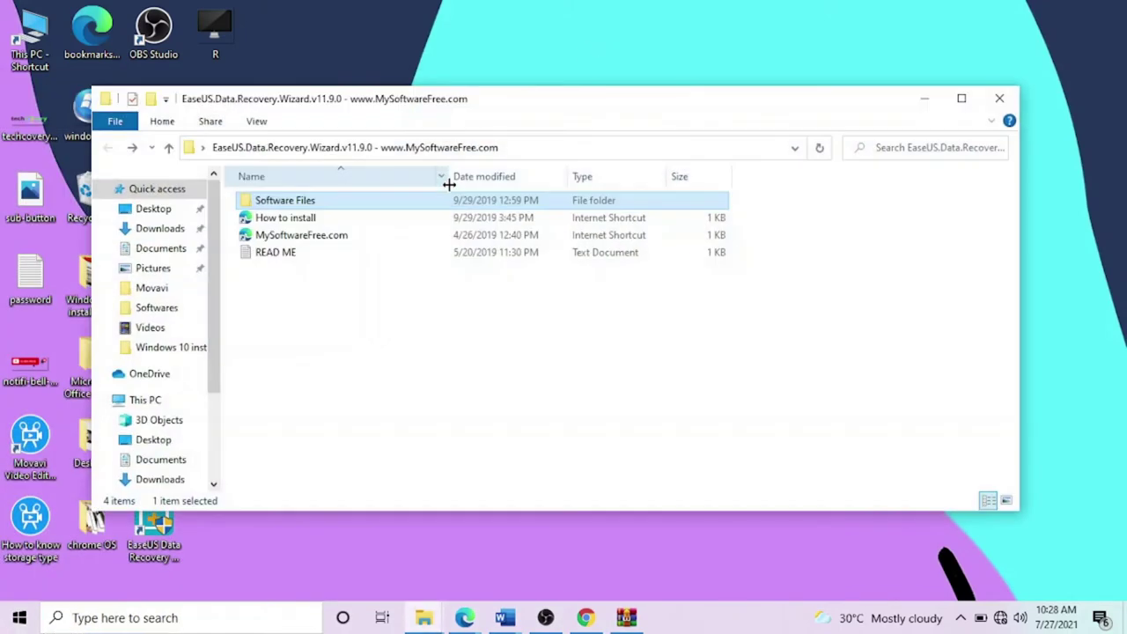
pyautogui.doubleClick(308, 203)
pyautogui.click(294, 222)
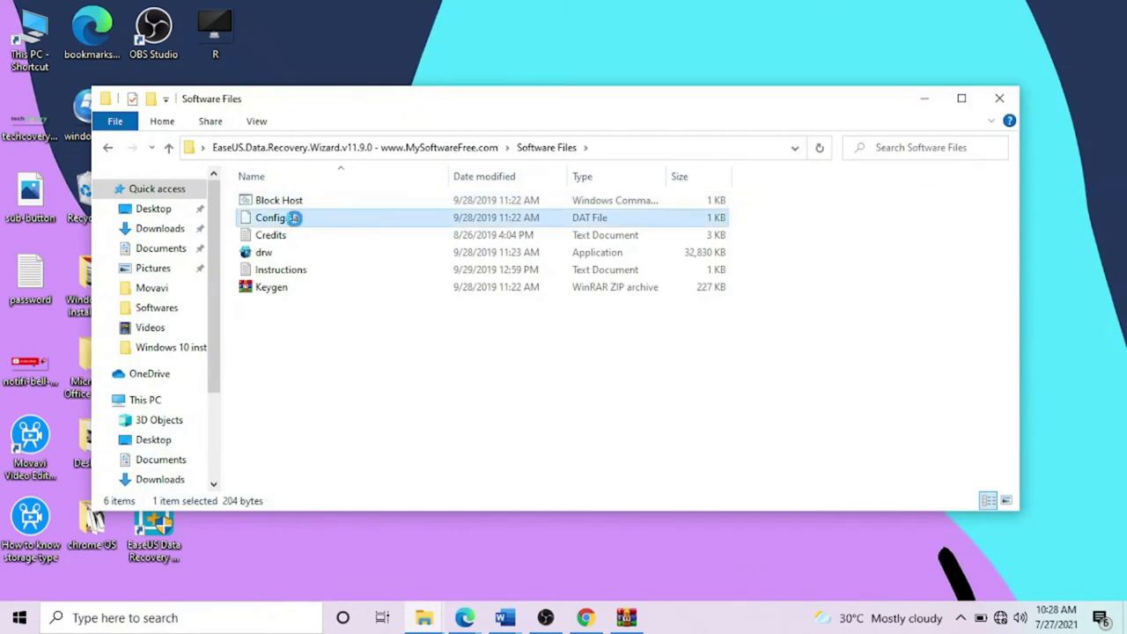
pyautogui.rightClick(296, 220)
pyautogui.click(335, 466)
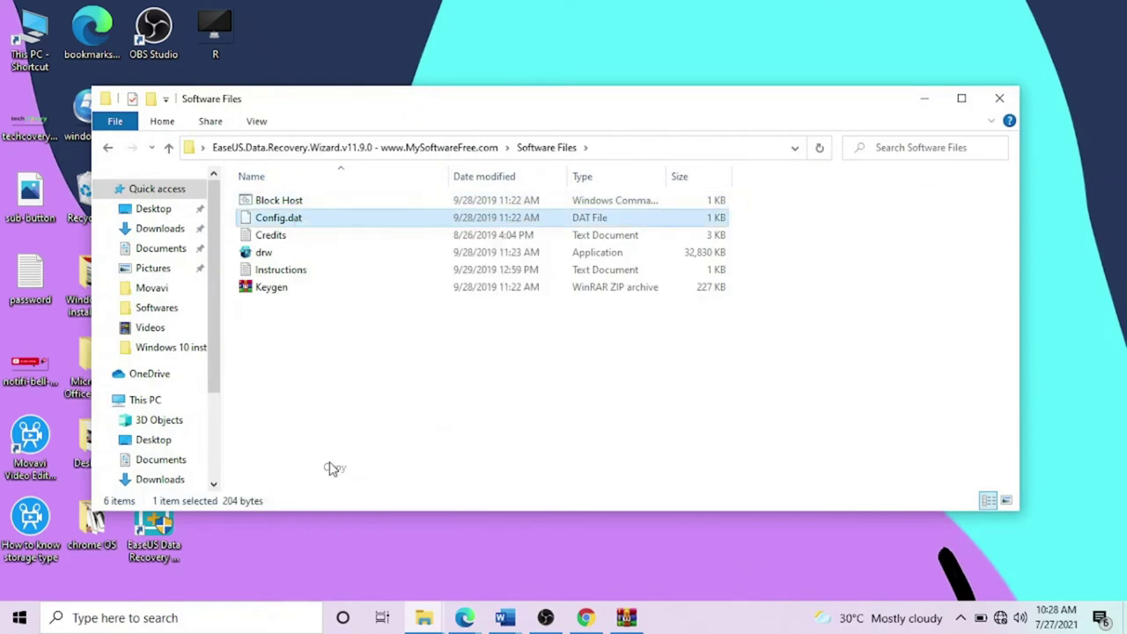
# Step: Navigate to C:\Program Files\EaseUS\EaseUS Data Recovery Wizard
pyautogui.click(150, 399)
pyautogui.doubleClick(299, 370)
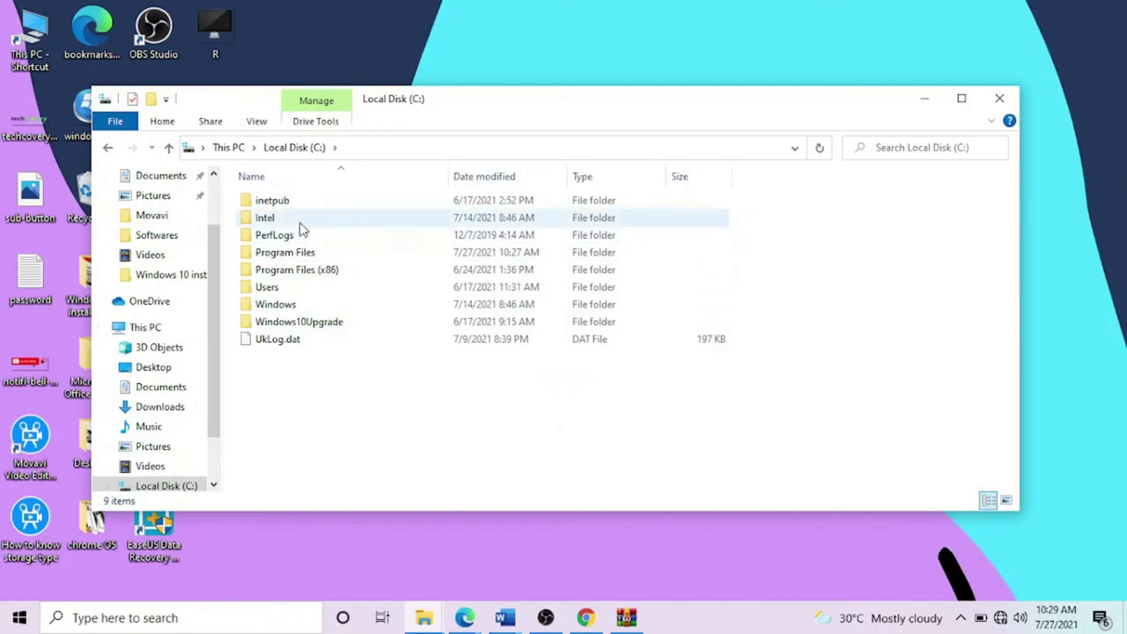
pyautogui.doubleClick(298, 253)
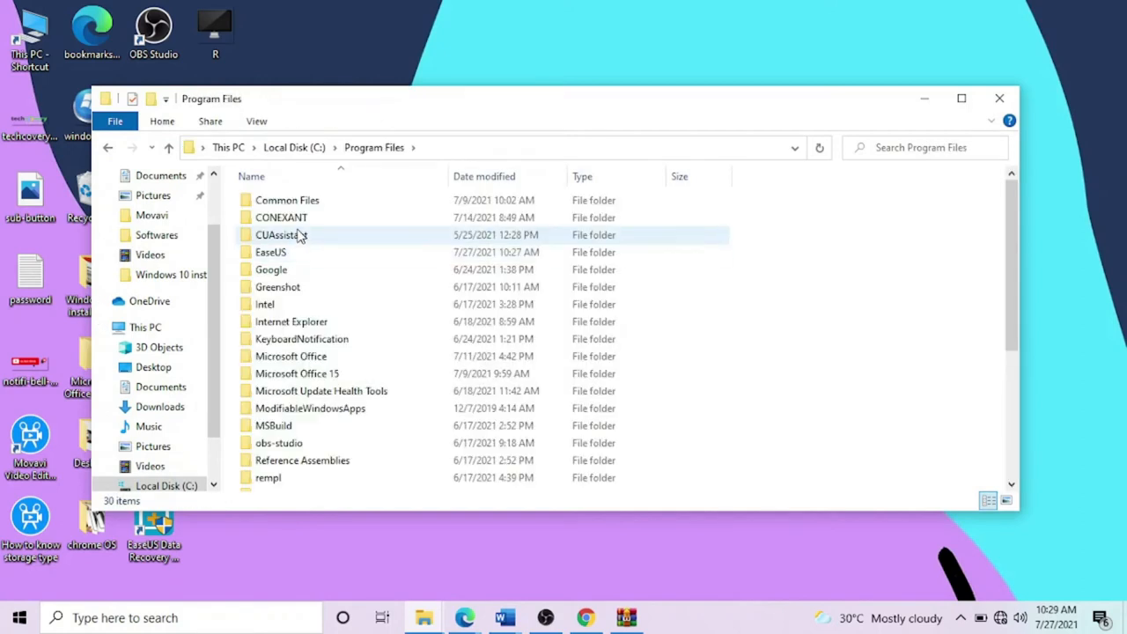
pyautogui.doubleClick(280, 253)
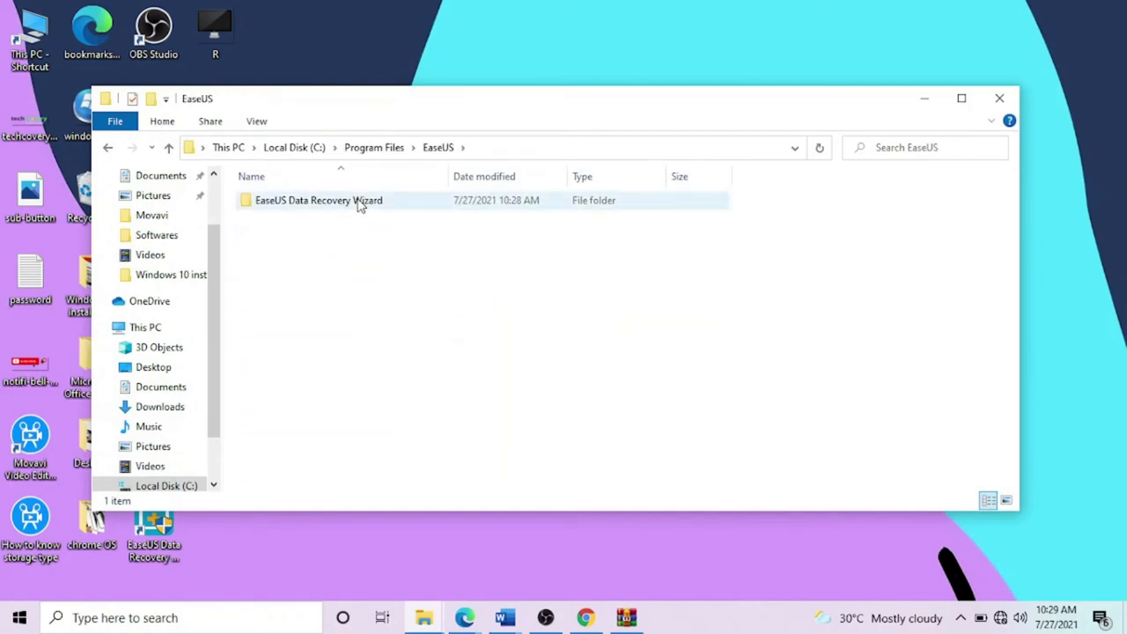
pyautogui.doubleClick(358, 202)
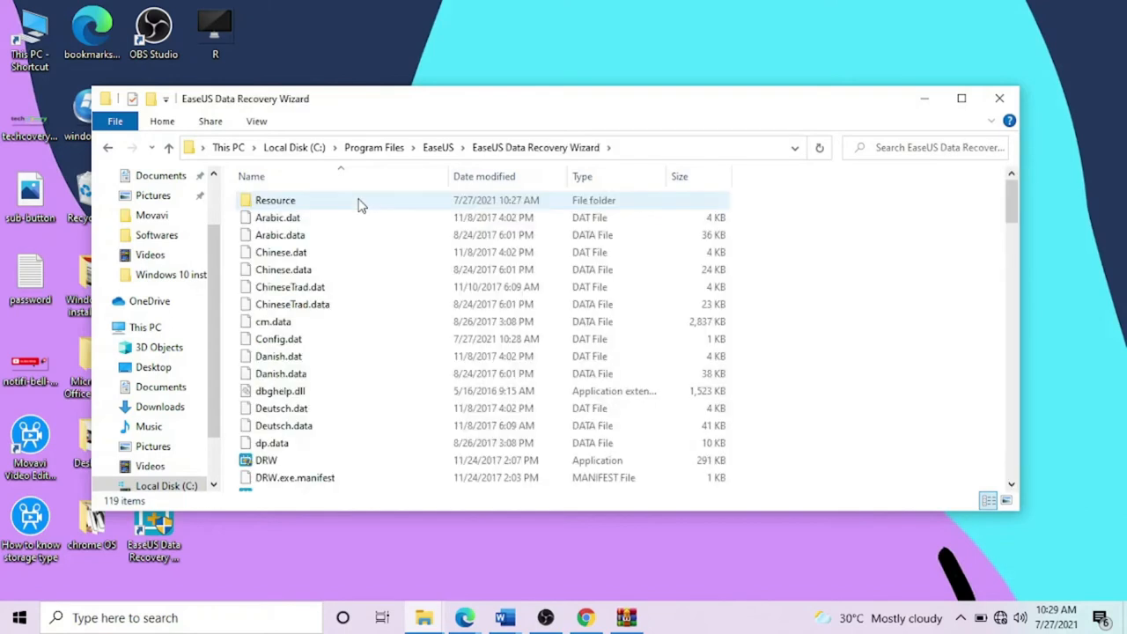
# Step: Paste Config.dat into the install folder, replacing the original with admin permission, and return to the desktop
pyautogui.rightClick(825, 231)
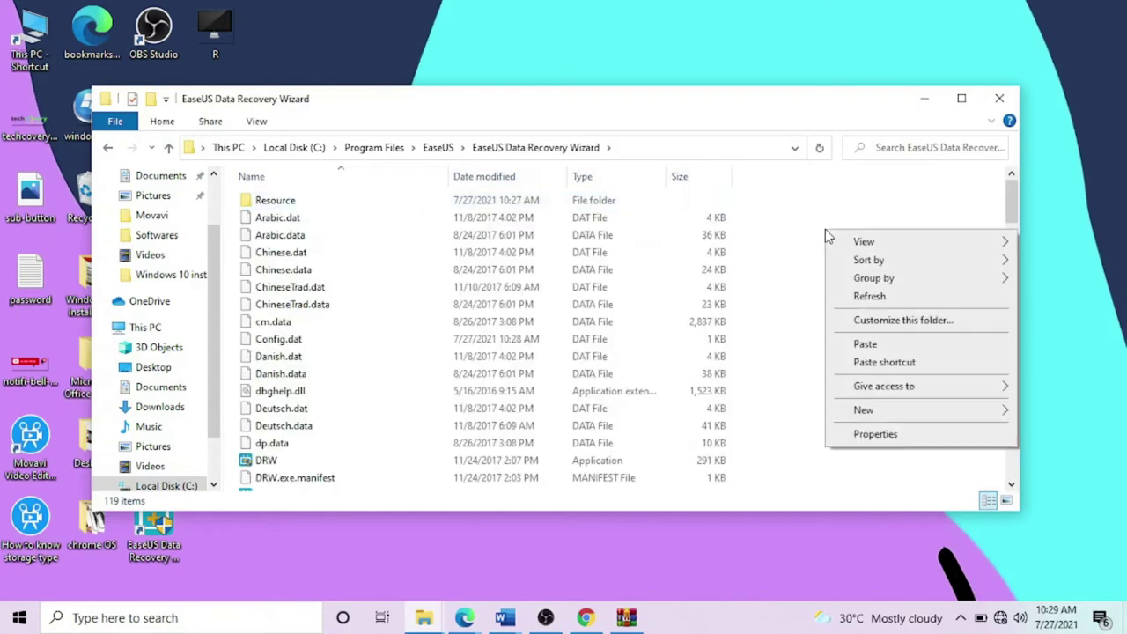
pyautogui.click(873, 345)
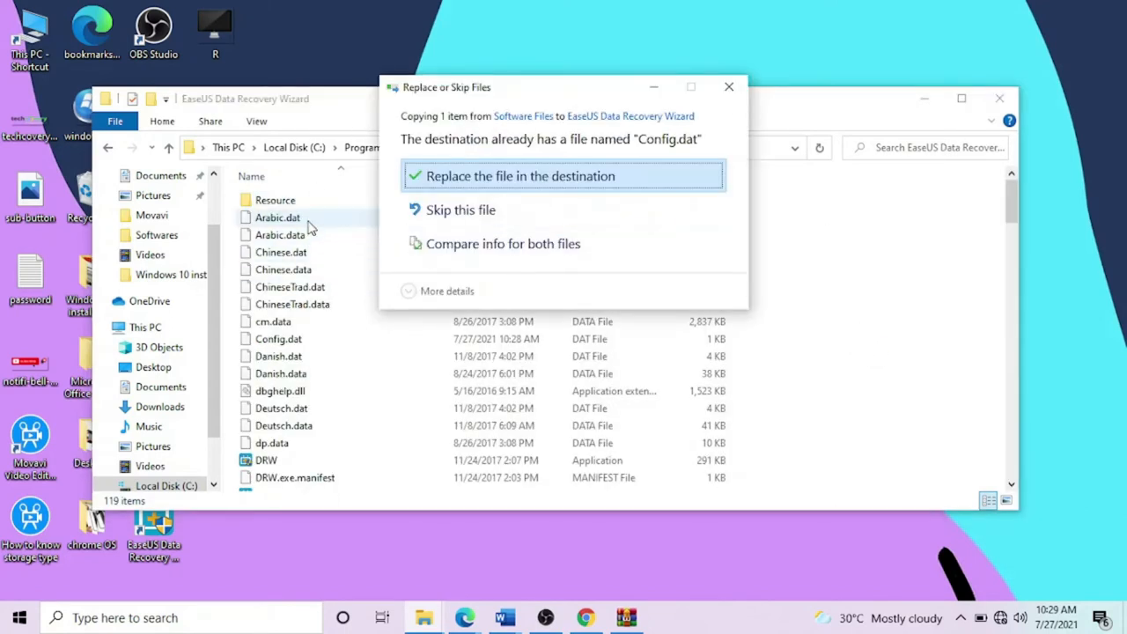
pyautogui.click(433, 181)
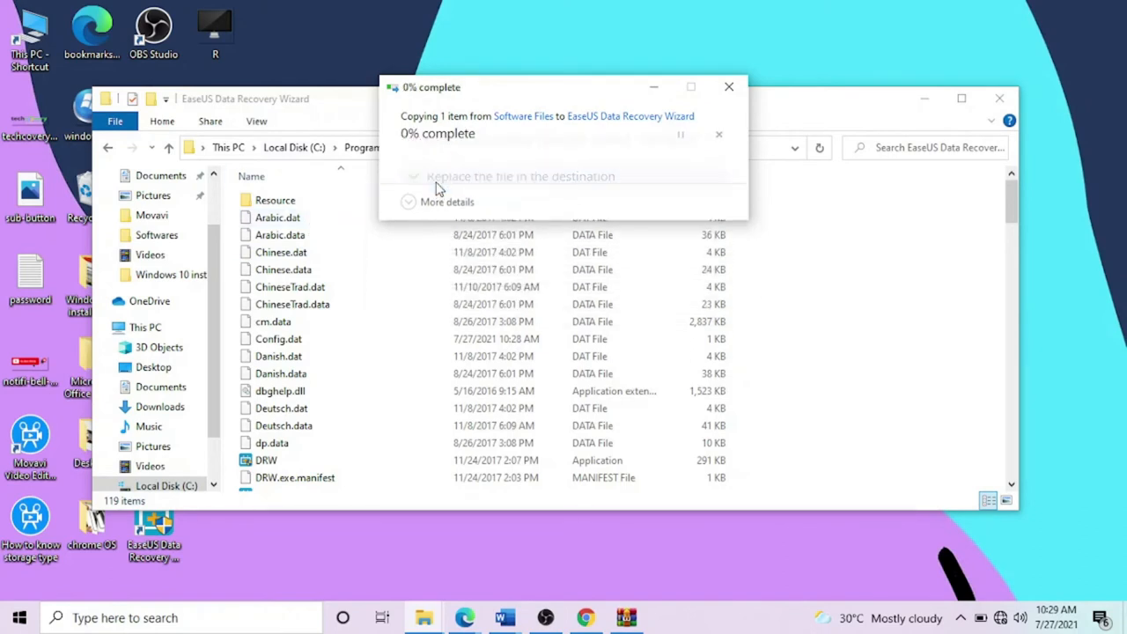
pyautogui.click(511, 201)
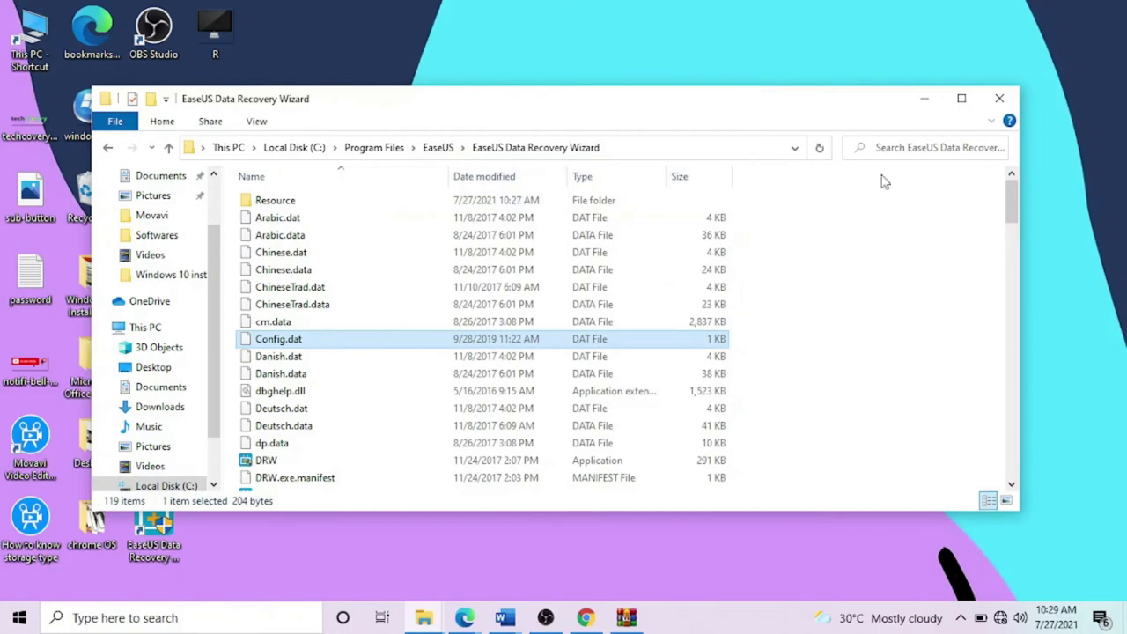
pyautogui.click(924, 98)
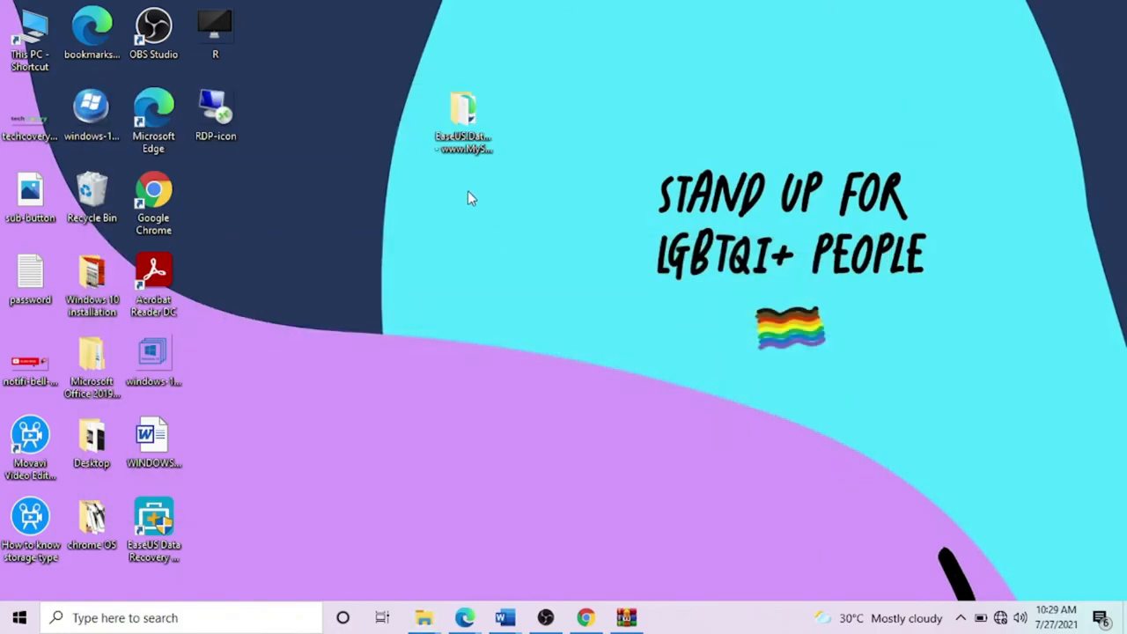
pyautogui.click(587, 615)
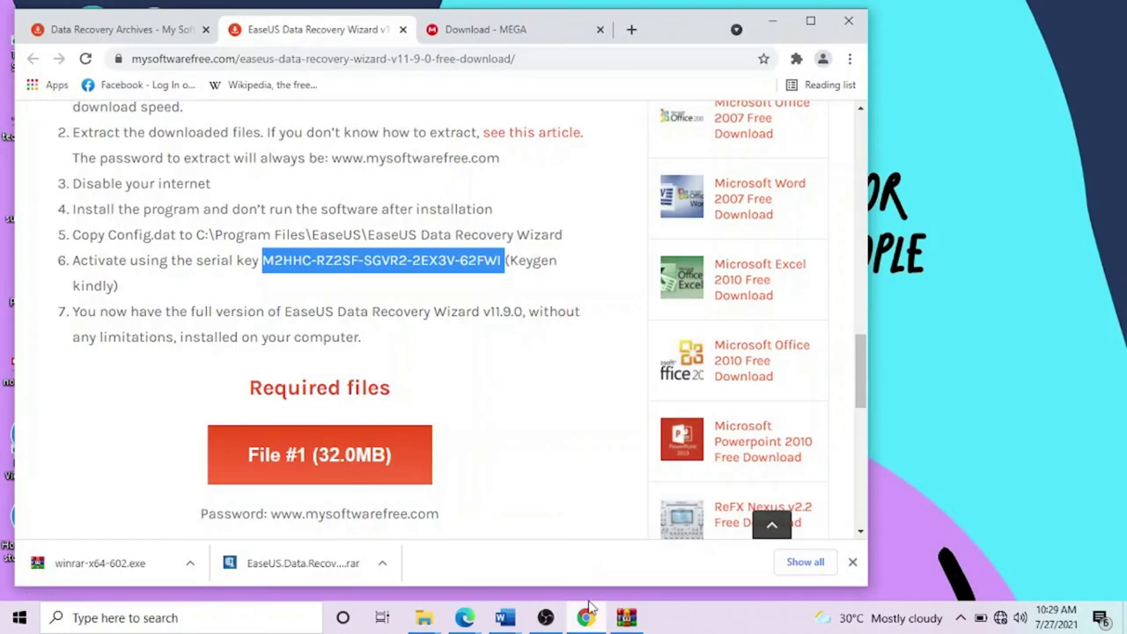
pyautogui.rightClick(402, 255)
pyautogui.click(383, 255)
pyautogui.doubleClick(377, 257)
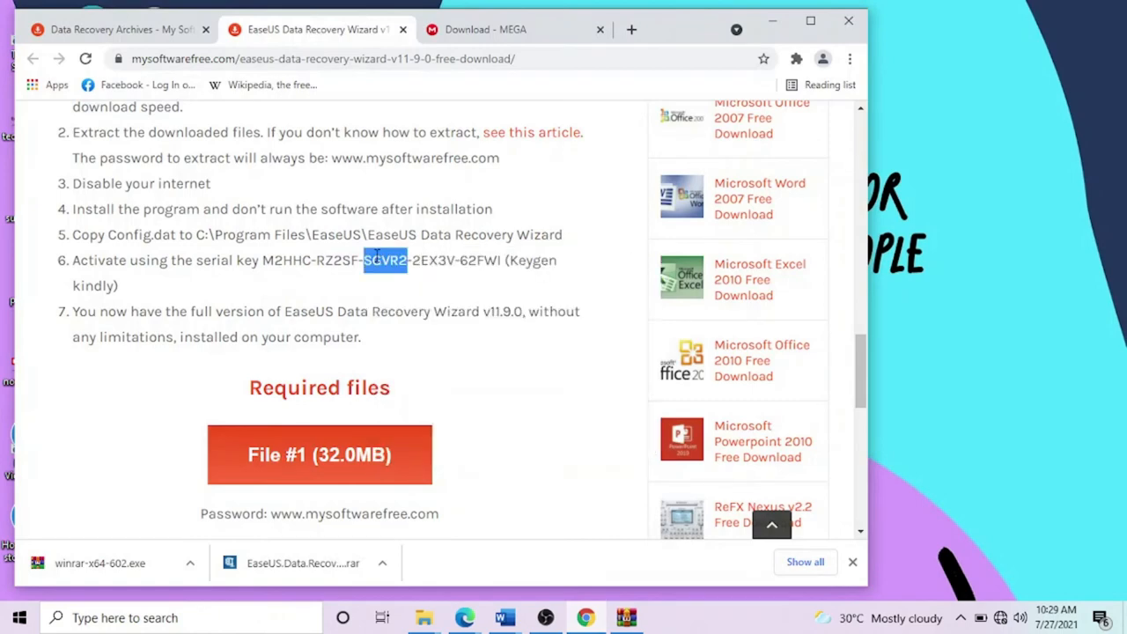
pyautogui.tripleClick(377, 256)
pyautogui.click(254, 287)
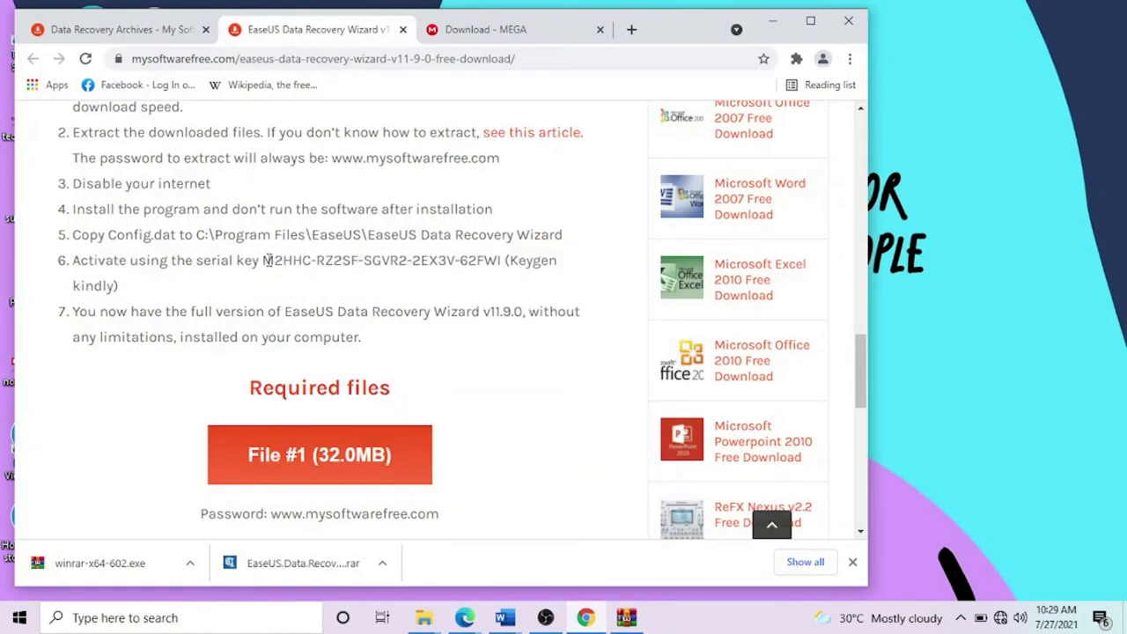
pyautogui.moveTo(268, 261); pyautogui.dragTo(507, 260)
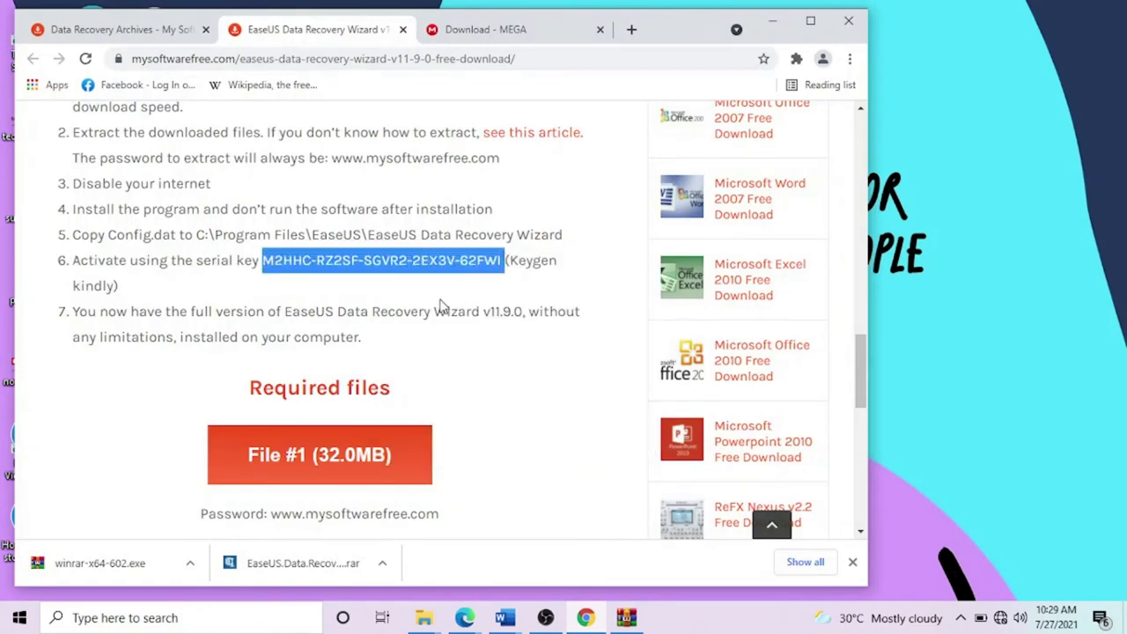
pyautogui.click(773, 21)
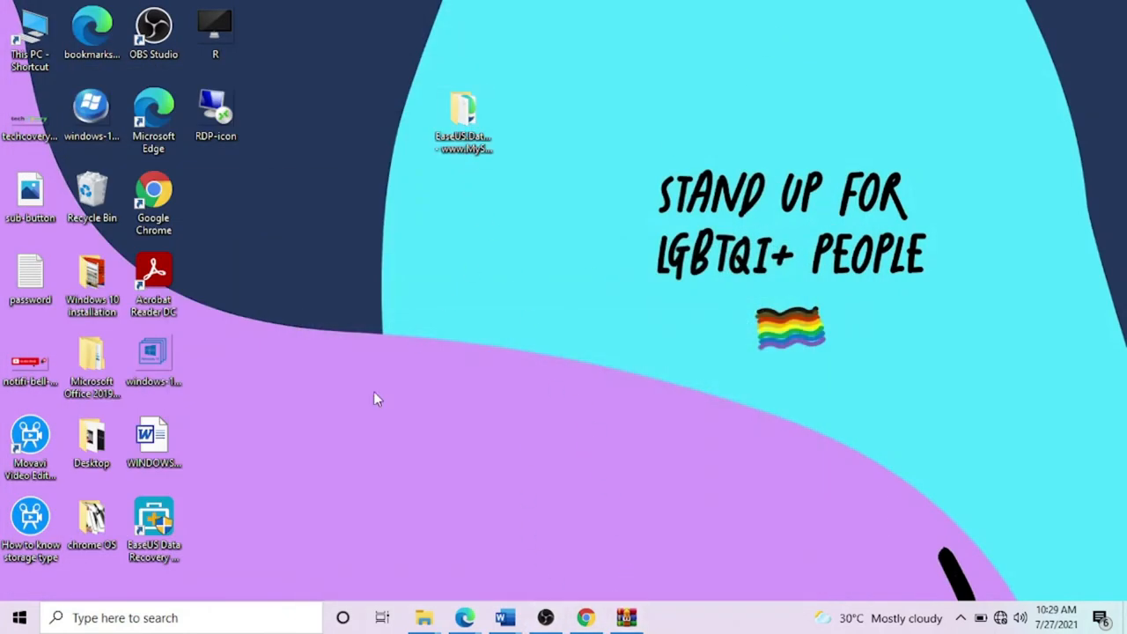
# Step: Launch EaseUS Data Recovery Wizard Trial from the Start menu
pyautogui.click(19, 617)
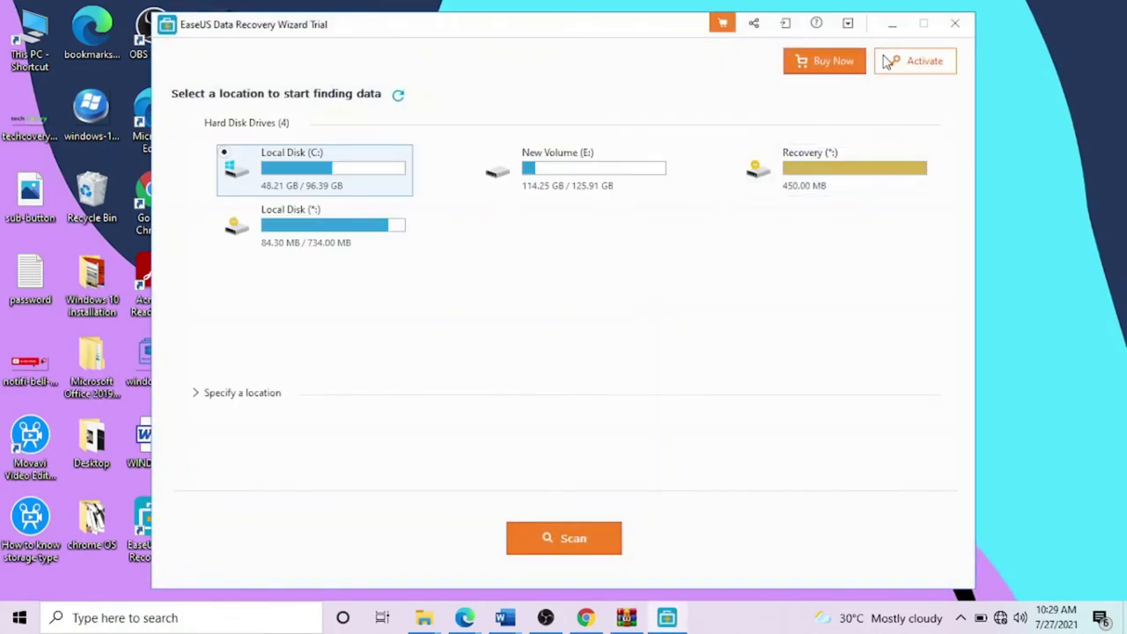
pyautogui.click(916, 61)
pyautogui.hotkey('ctrl', 'v')
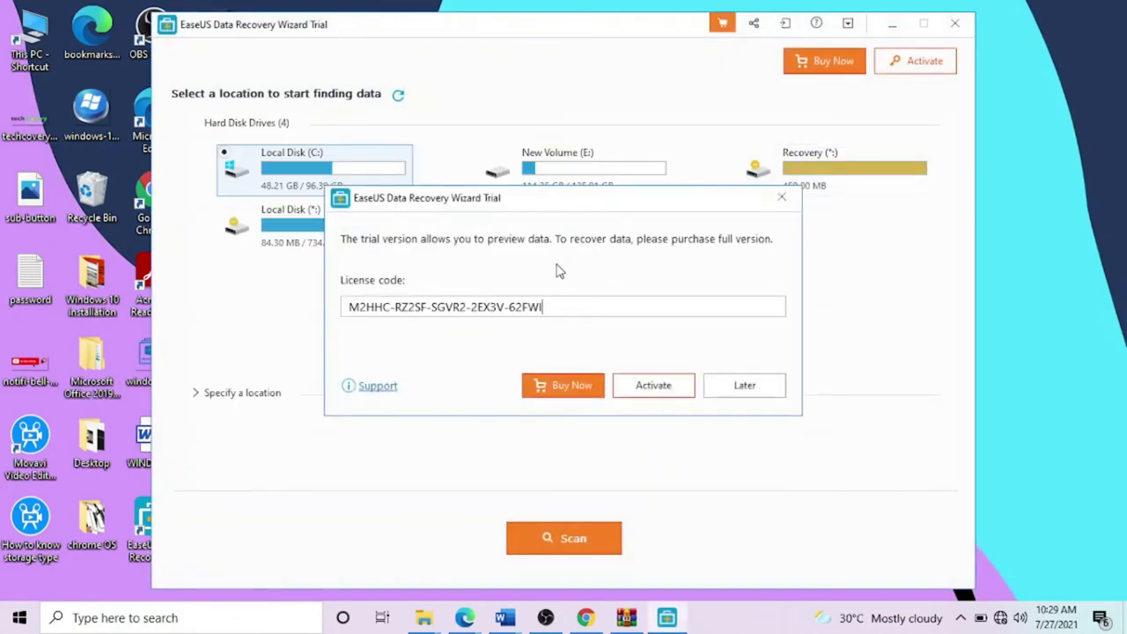
pyautogui.click(654, 394)
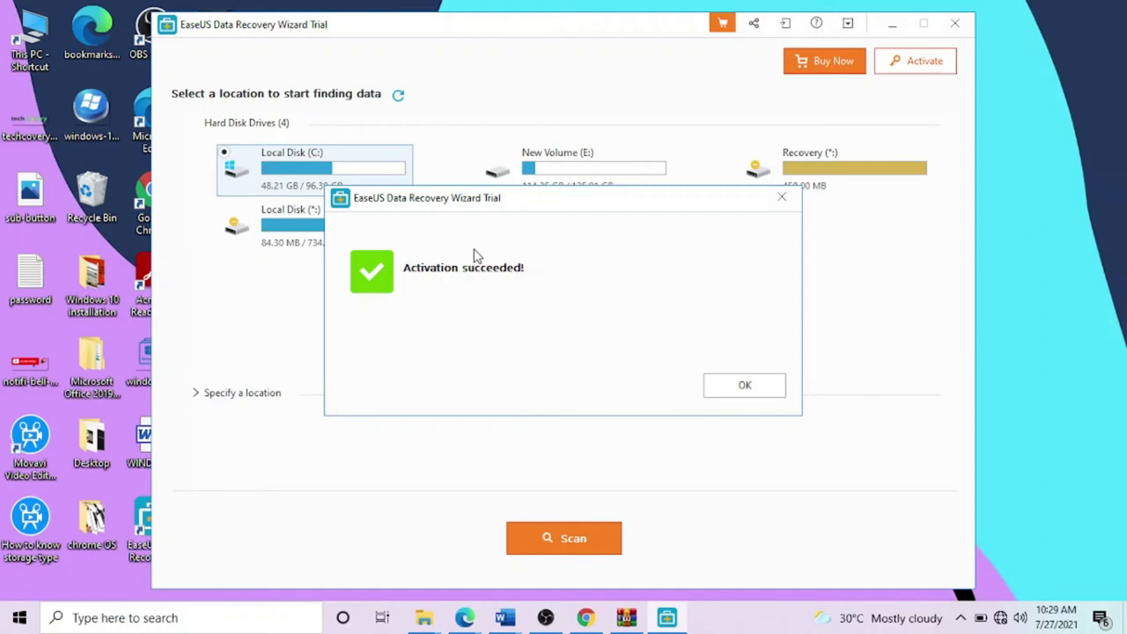
pyautogui.click(729, 383)
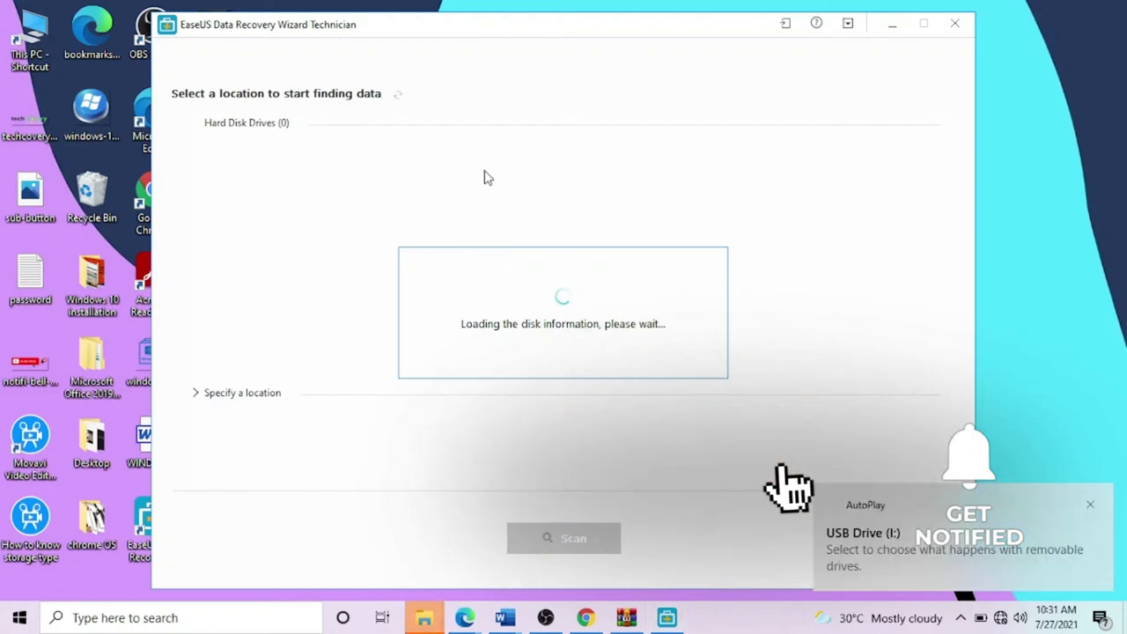
# Step: Dismiss the USB AutoPlay notice and choose external Local Disk (G:) as the scan location
pyautogui.click(1090, 506)
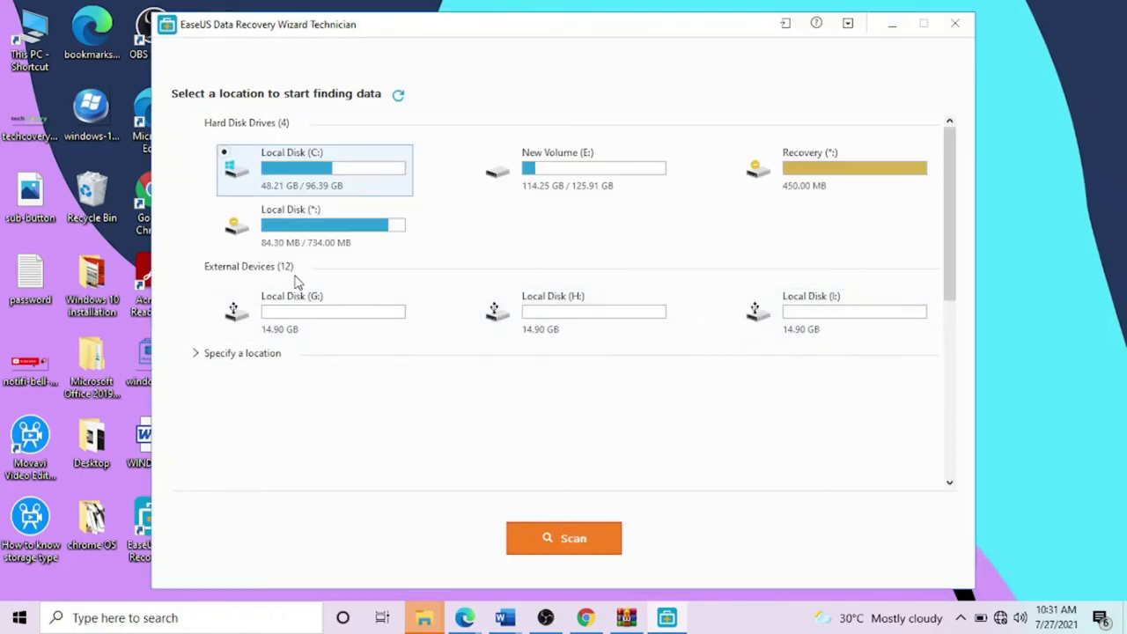
pyautogui.click(317, 313)
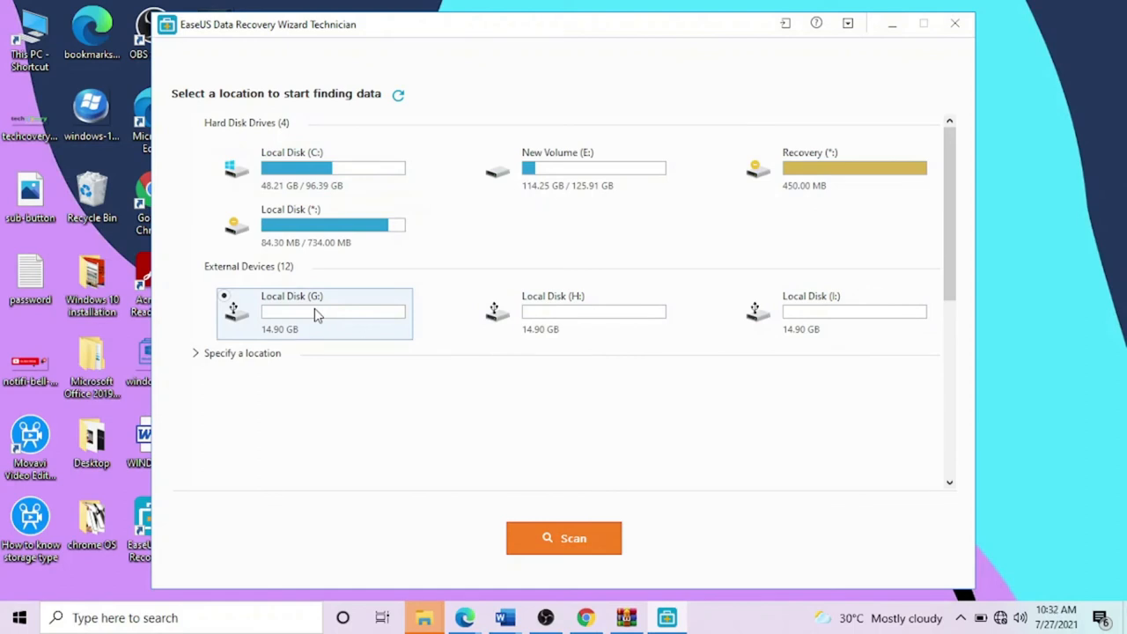
# Step: Start scanning the 14.90 GB Local Disk (G:) for lost files
pyautogui.click(560, 548)
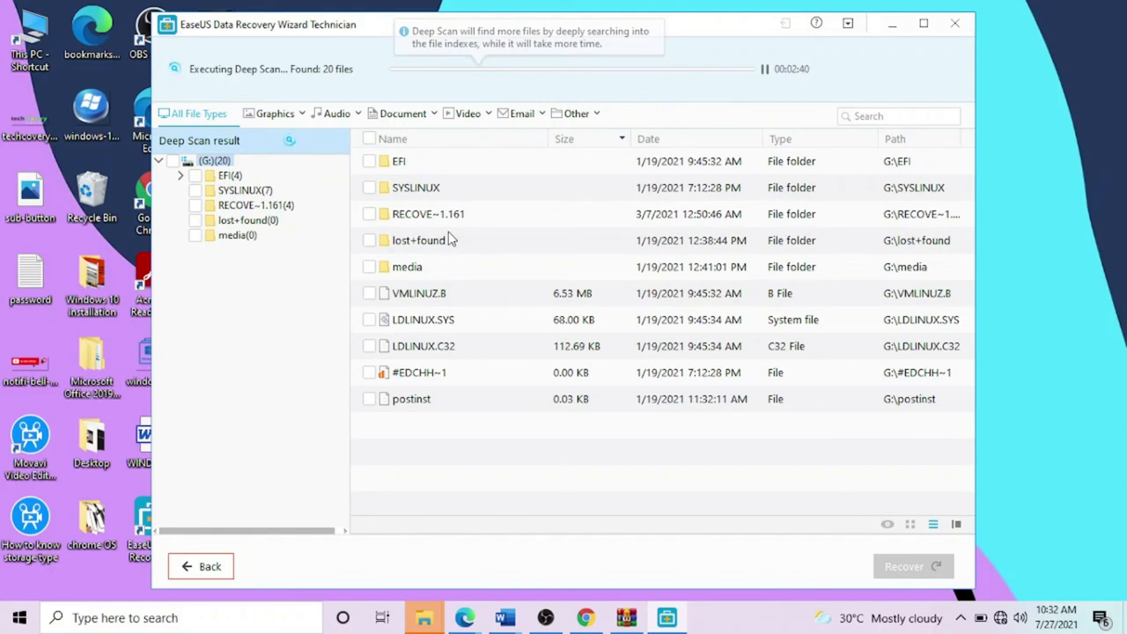
# Step: Tick the EFI and SYSLINUX folders in the Deep Scan results, dismissing the incomplete-file warning
pyautogui.click(370, 163)
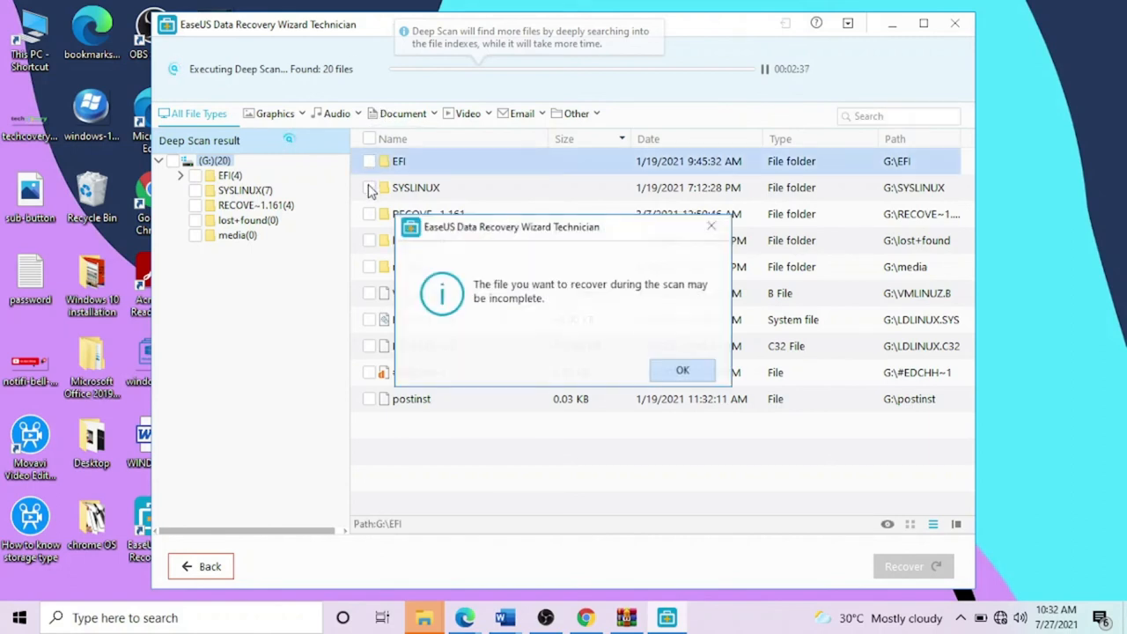
pyautogui.click(674, 372)
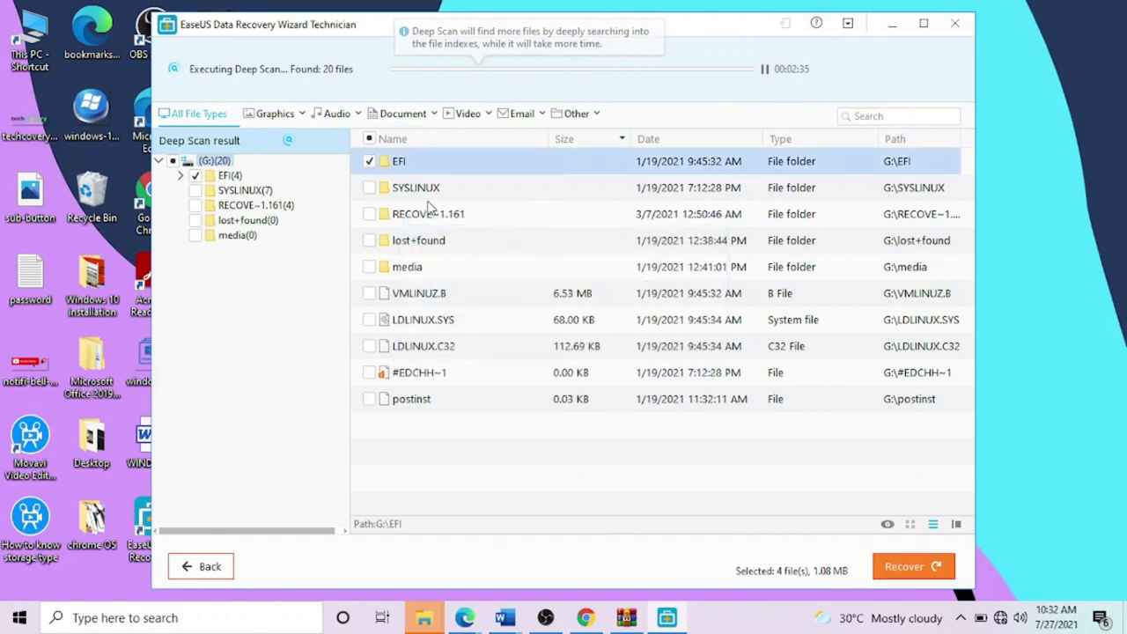
pyautogui.click(370, 189)
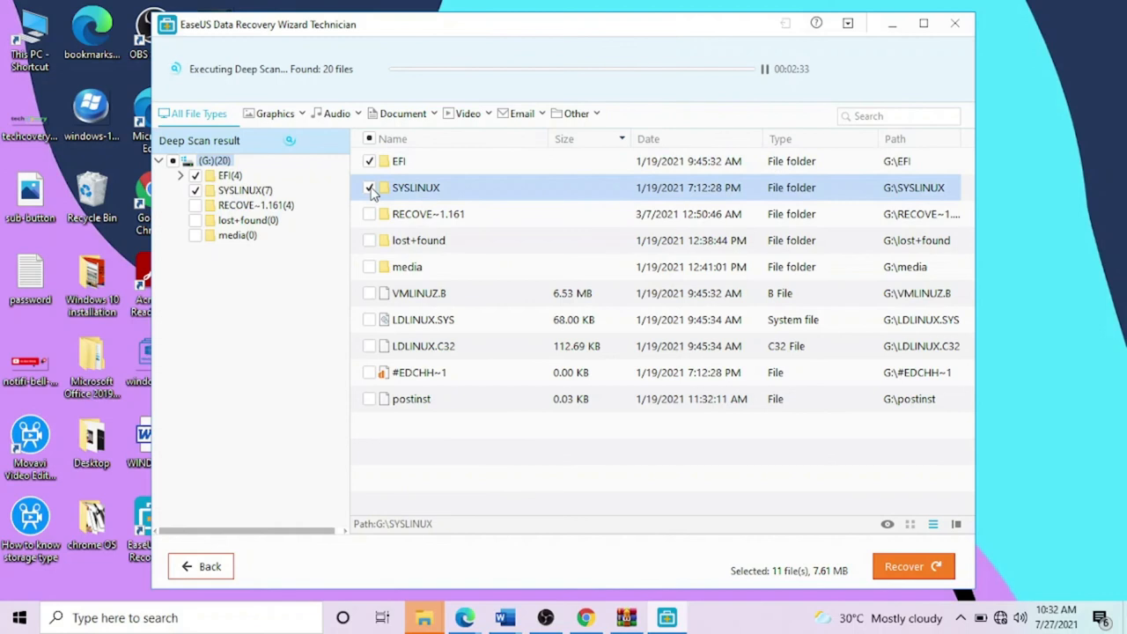
pyautogui.click(370, 190)
pyautogui.click(370, 163)
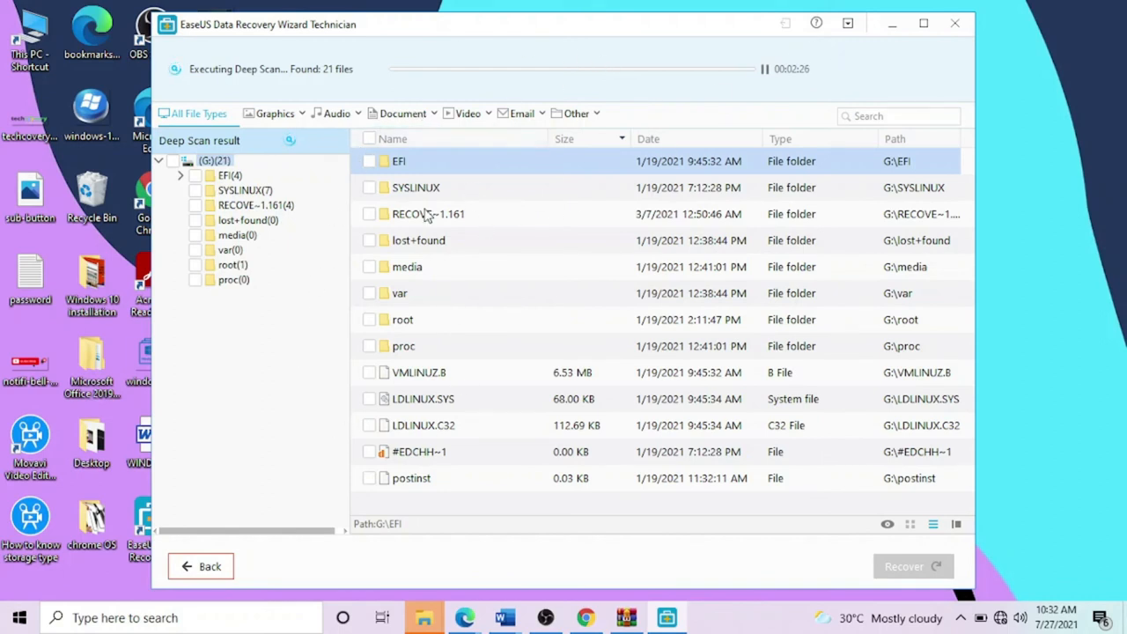
# Step: Mark the EFI, SYSLINUX and RECOVE~1.161 folders (15 files) and start recovering them
pyautogui.click(369, 162)
pyautogui.click(369, 188)
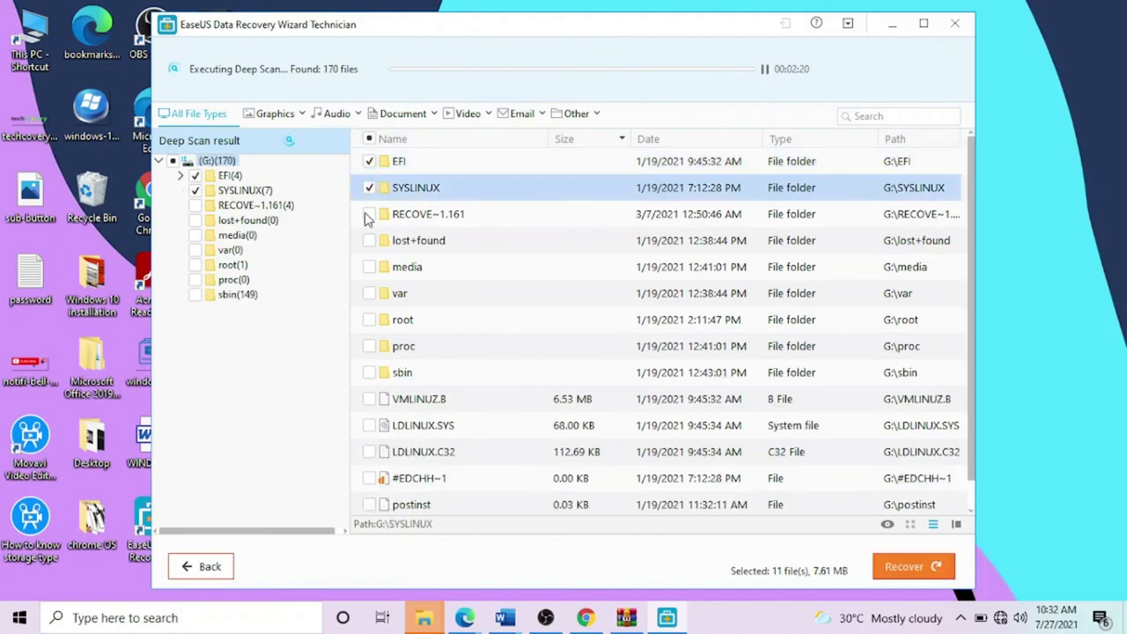
pyautogui.click(369, 215)
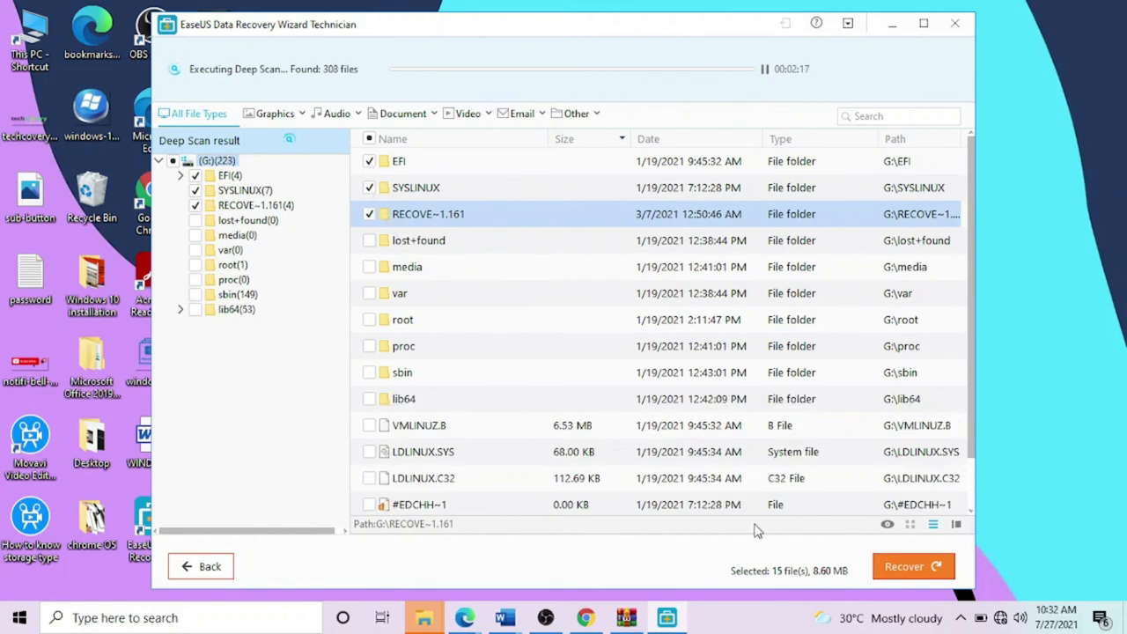
pyautogui.click(885, 561)
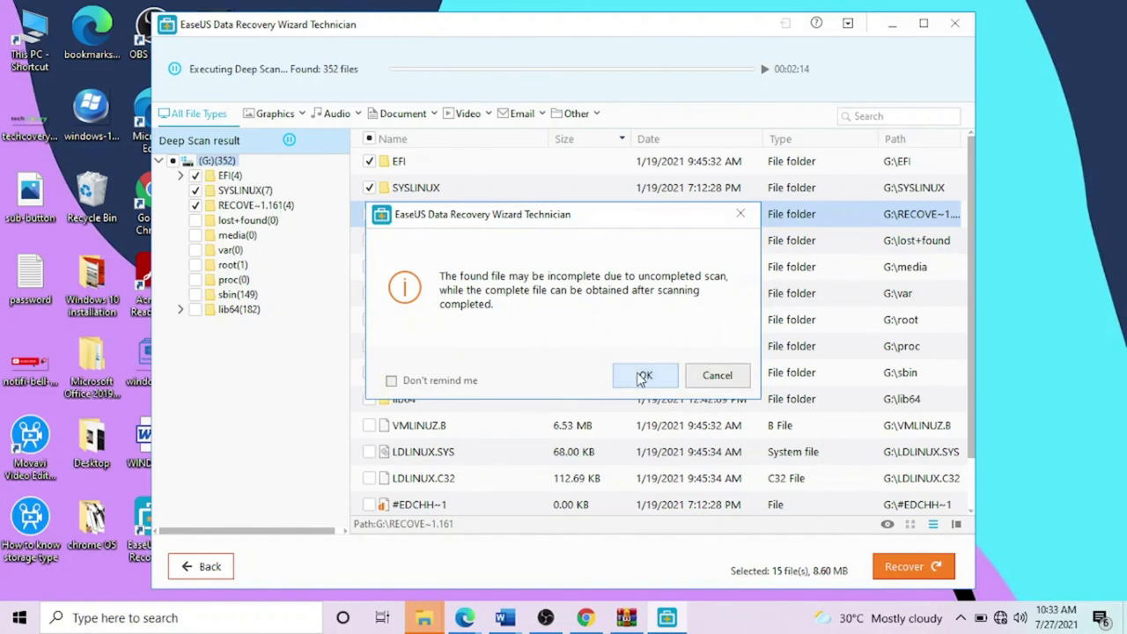
# Step: Acknowledge the incomplete-scan warning and recover the files to the Desktop
pyautogui.click(644, 376)
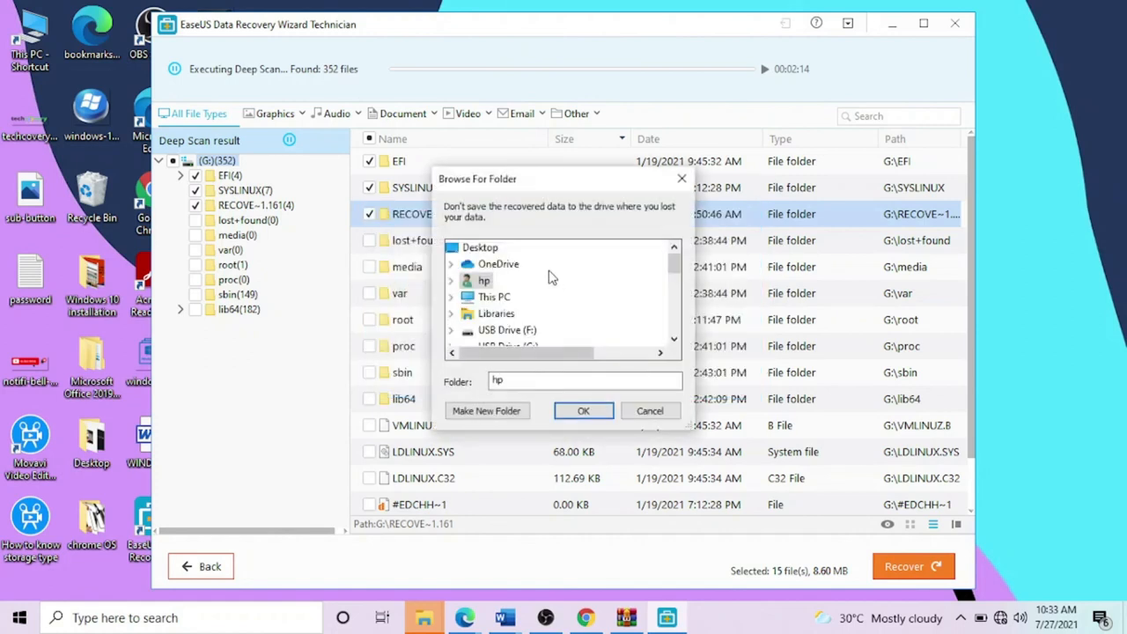
pyautogui.doubleClick(494, 297)
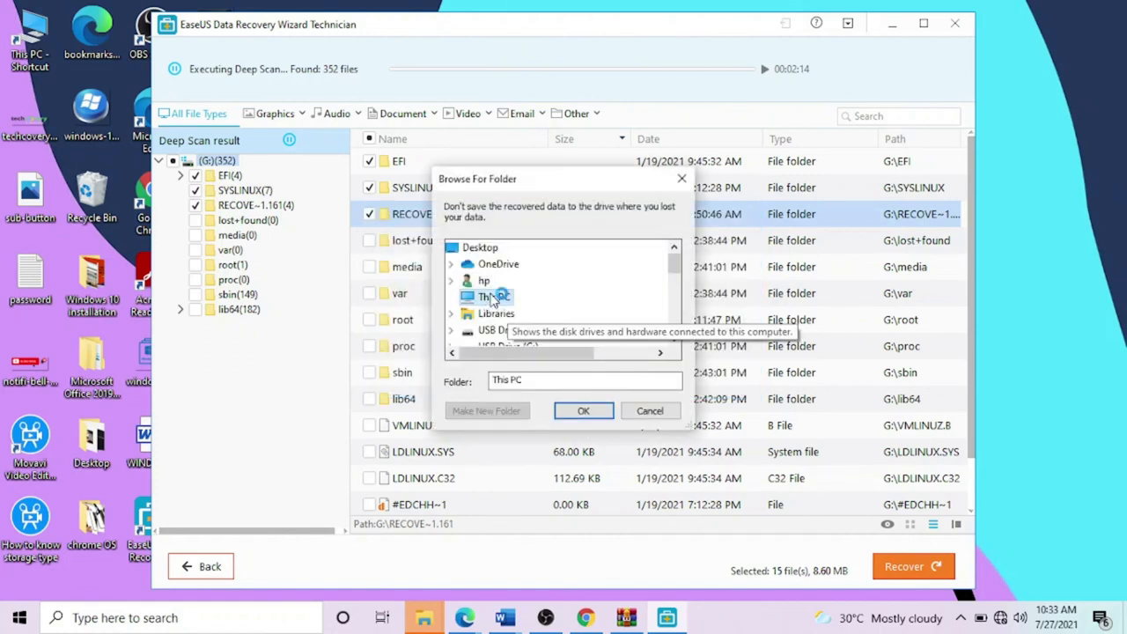
pyautogui.doubleClick(498, 280)
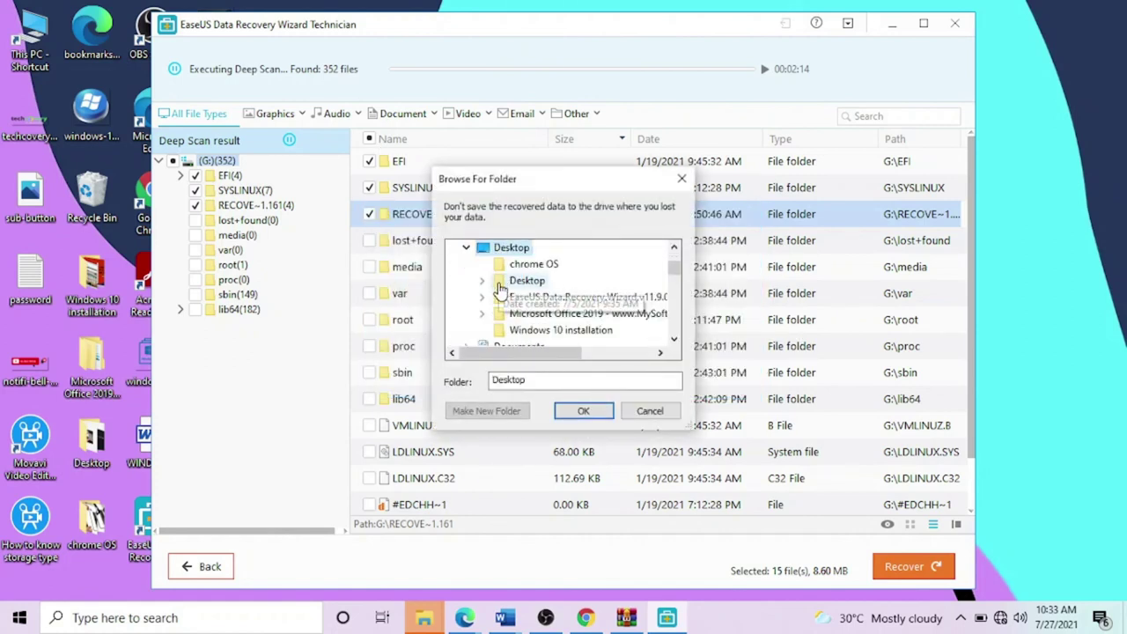
pyautogui.click(580, 411)
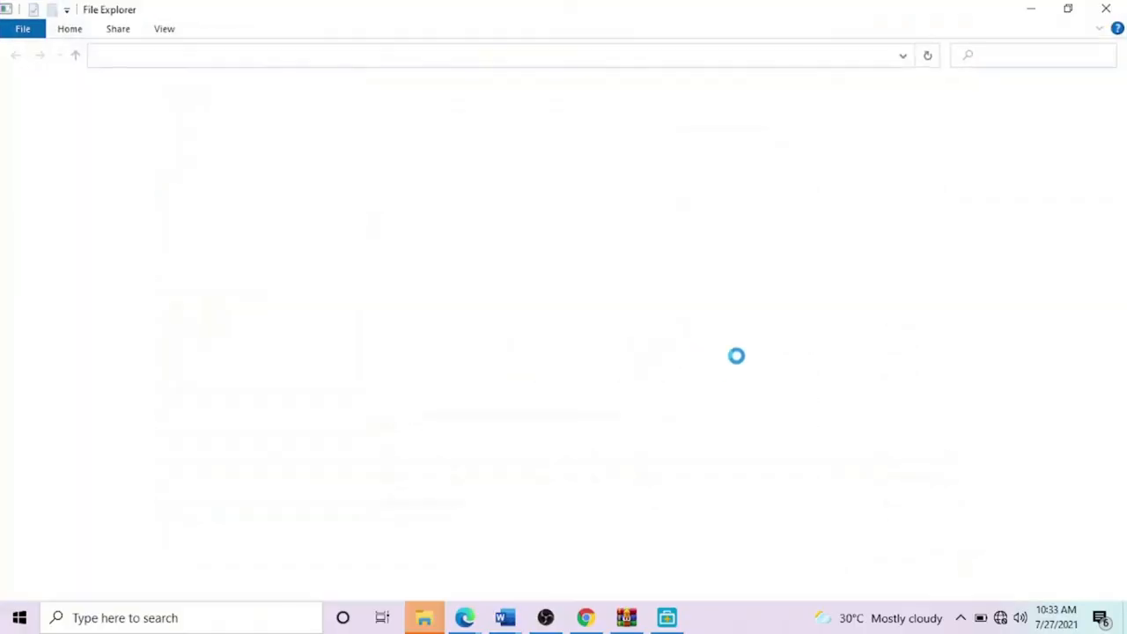
# Step: Close the completion dialogs, decline the three format-disk prompts, and select the Recovered data folder on the desktop
pyautogui.click(1027, 9)
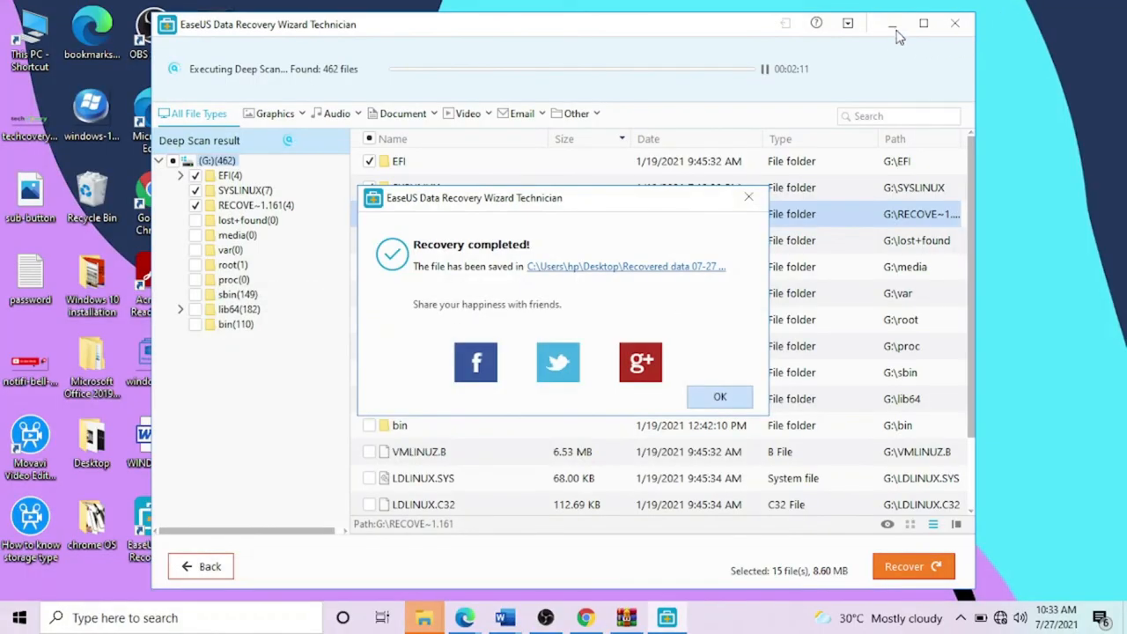
pyautogui.click(749, 196)
pyautogui.click(893, 21)
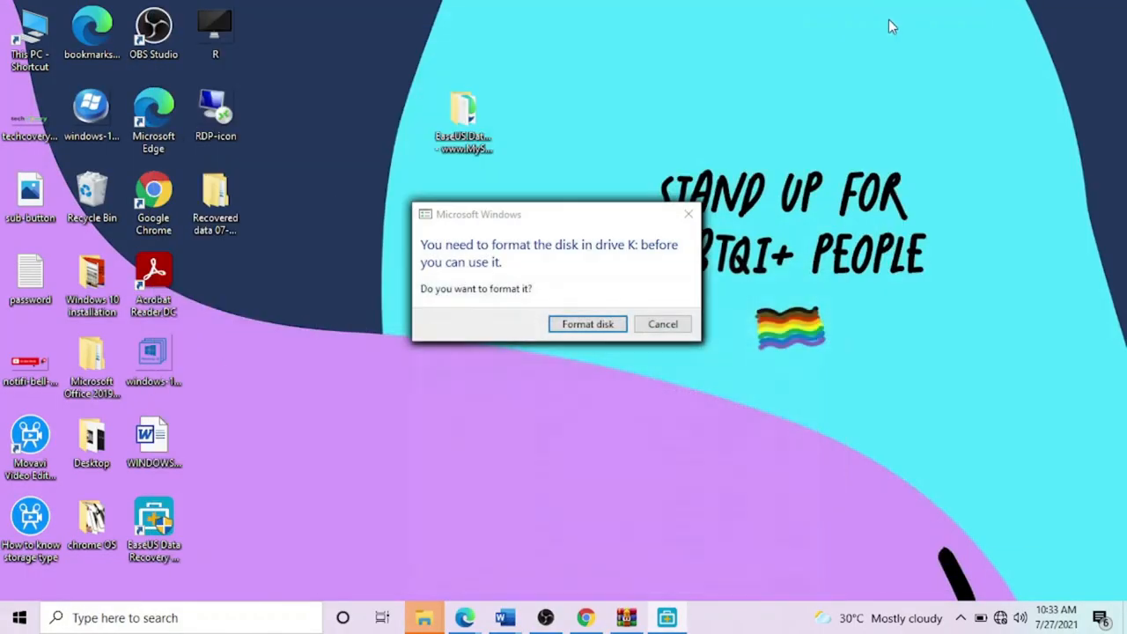
pyautogui.click(675, 326)
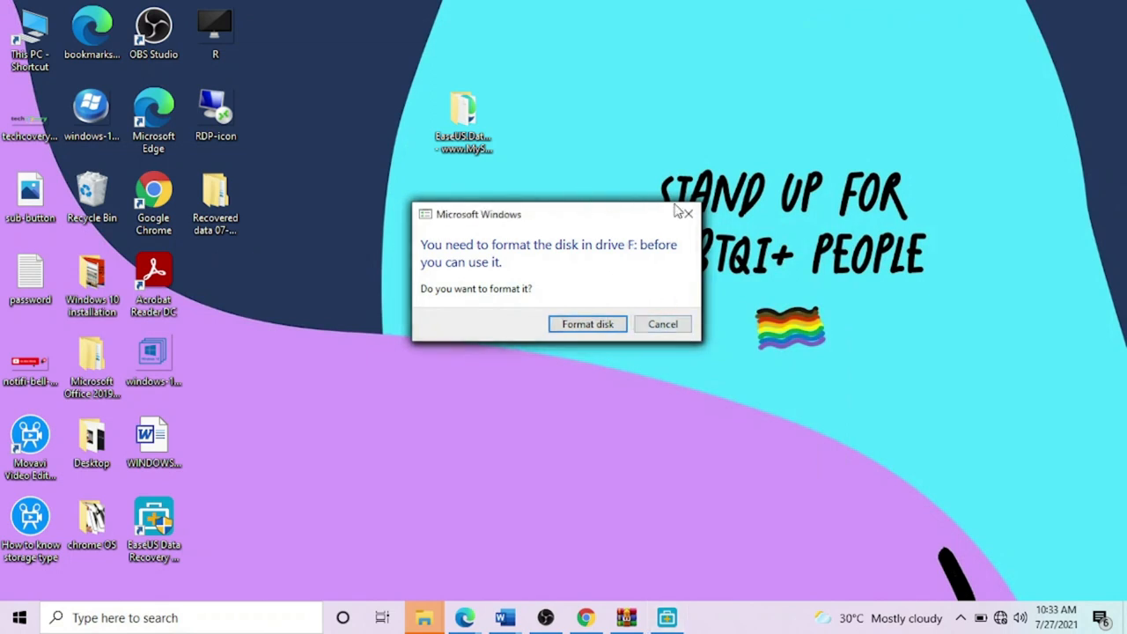
pyautogui.click(675, 325)
pyautogui.click(674, 325)
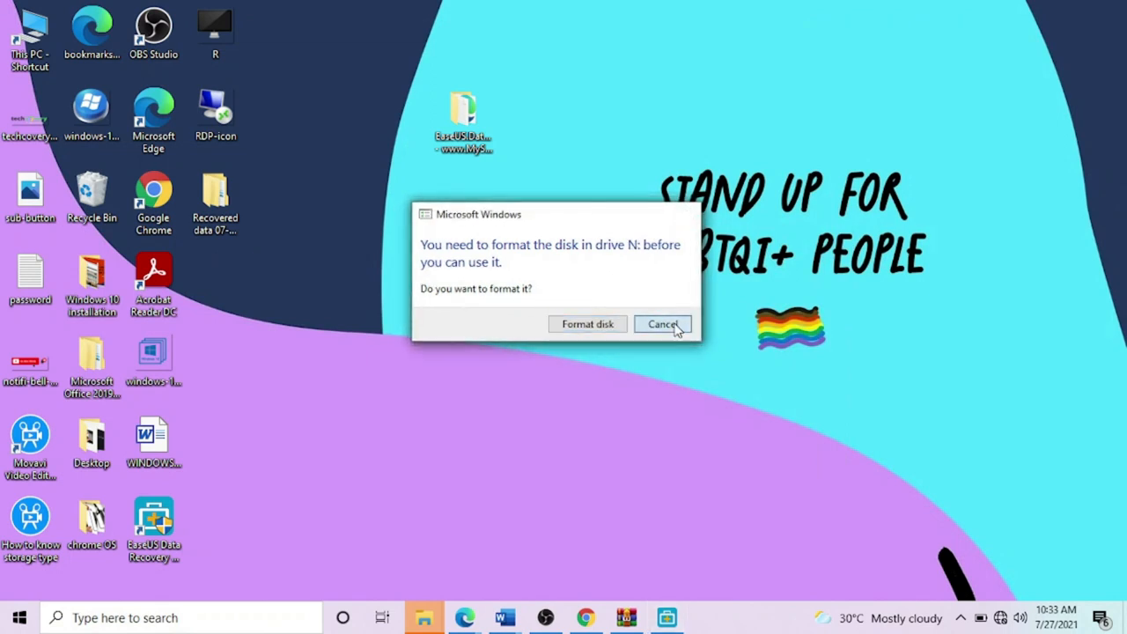
pyautogui.click(232, 197)
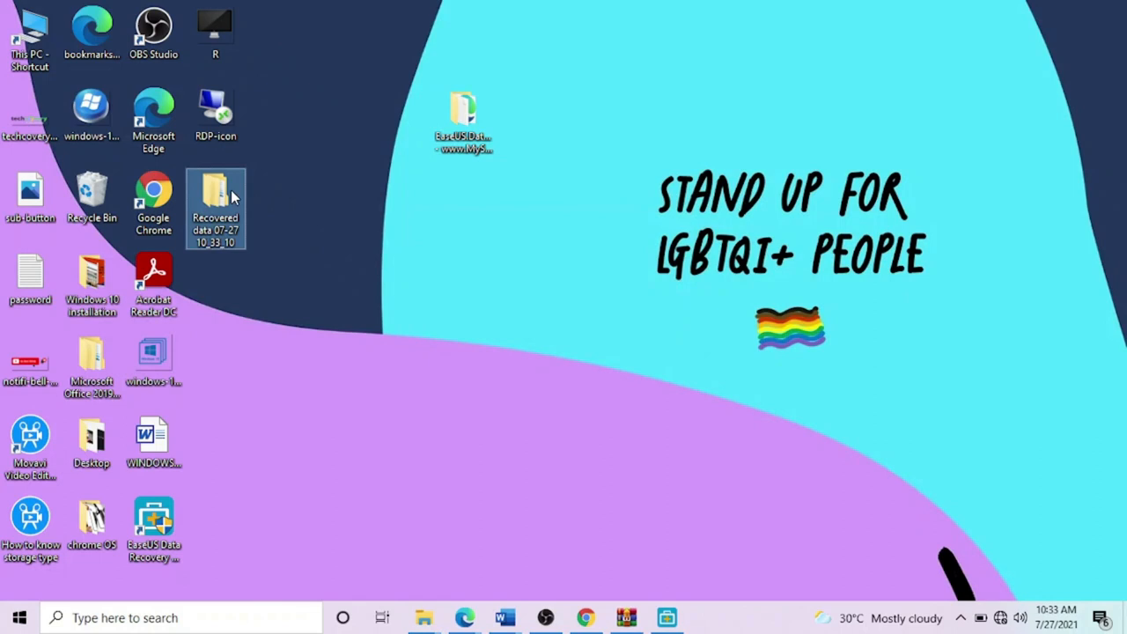
pyautogui.doubleClick(231, 197)
pyautogui.doubleClick(237, 167)
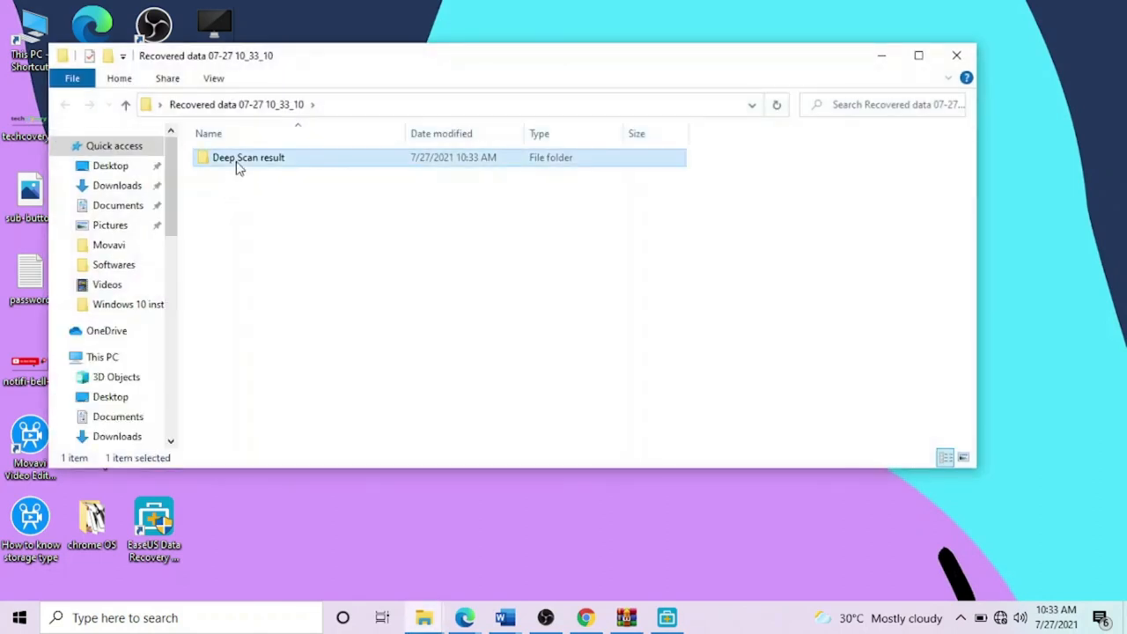
pyautogui.doubleClick(238, 163)
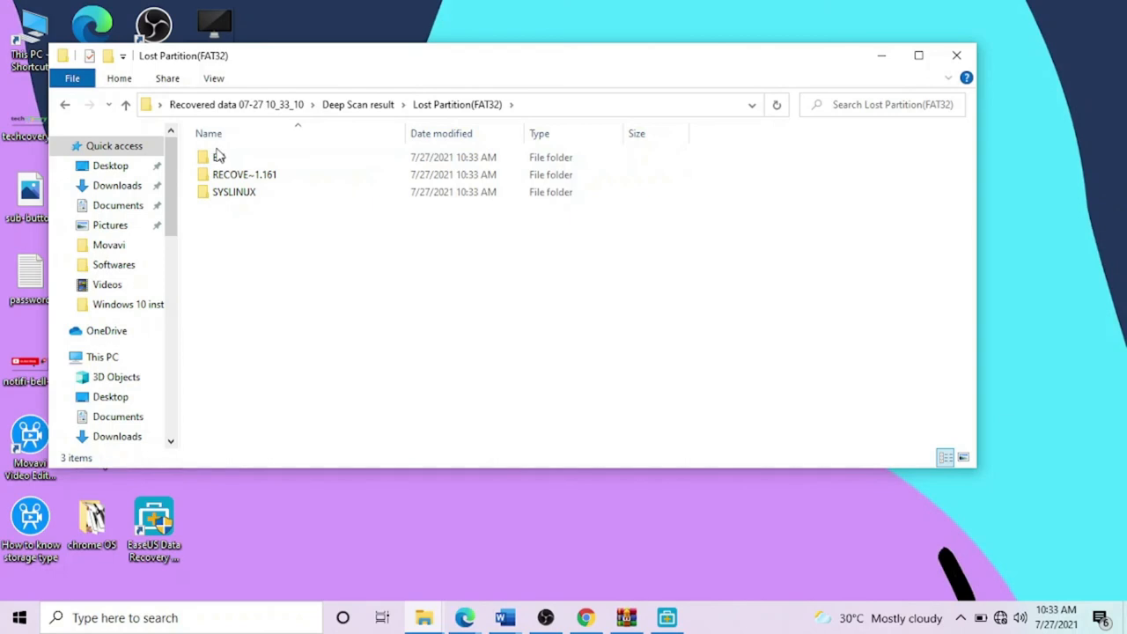
pyautogui.click(960, 57)
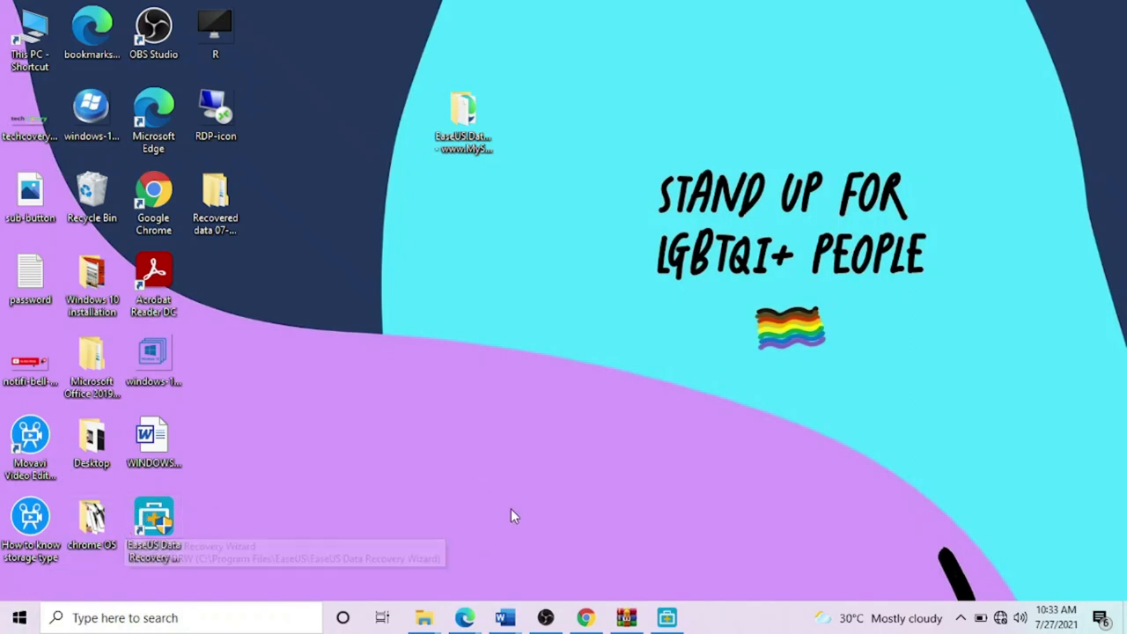
pyautogui.moveTo(423, 618)
pyautogui.click(415, 549)
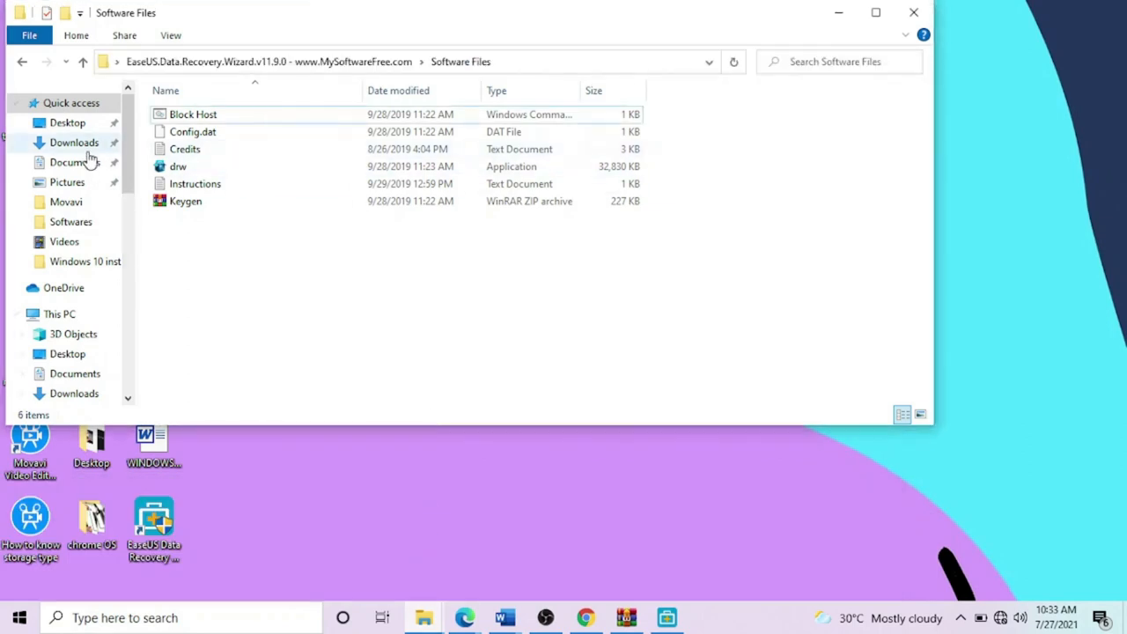
pyautogui.click(63, 314)
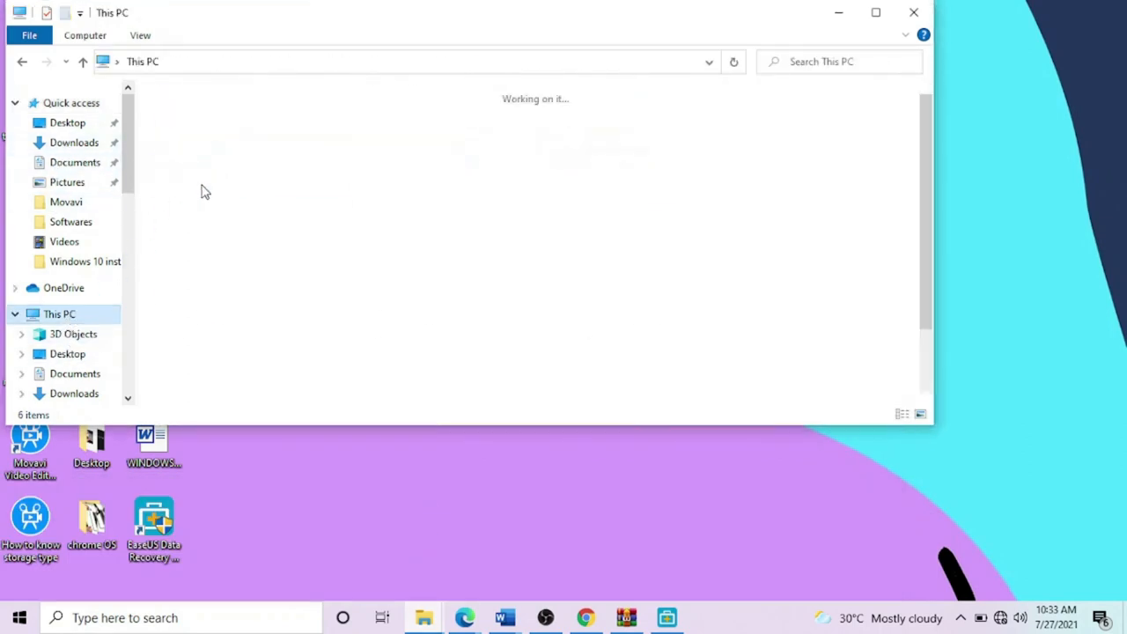
pyautogui.doubleClick(249, 292)
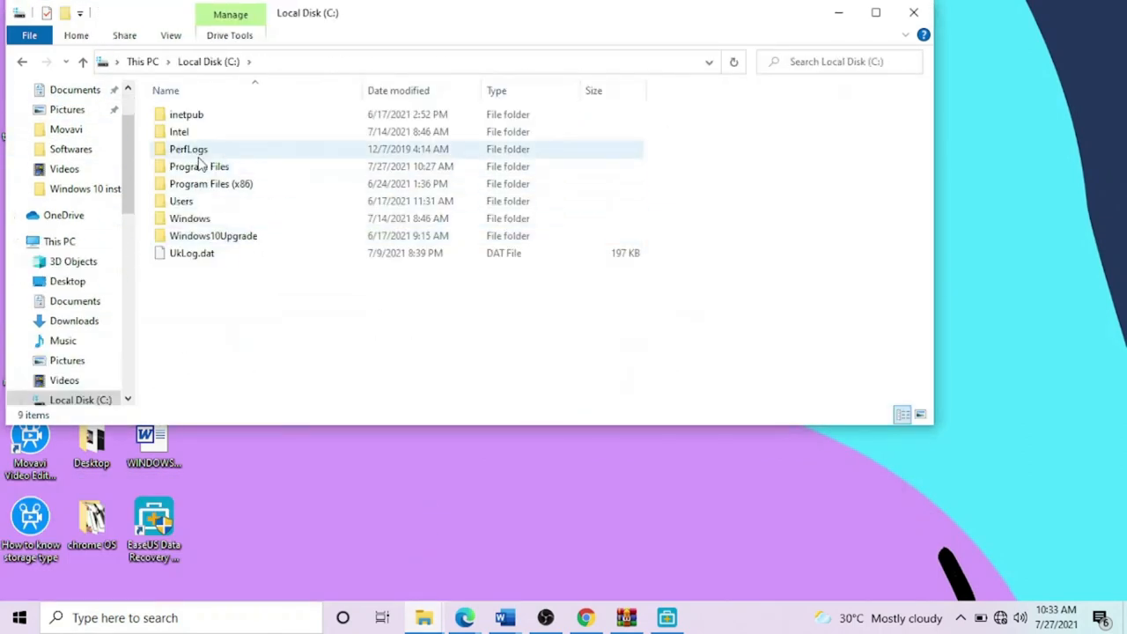
pyautogui.doubleClick(201, 169)
pyautogui.rightClick(182, 170)
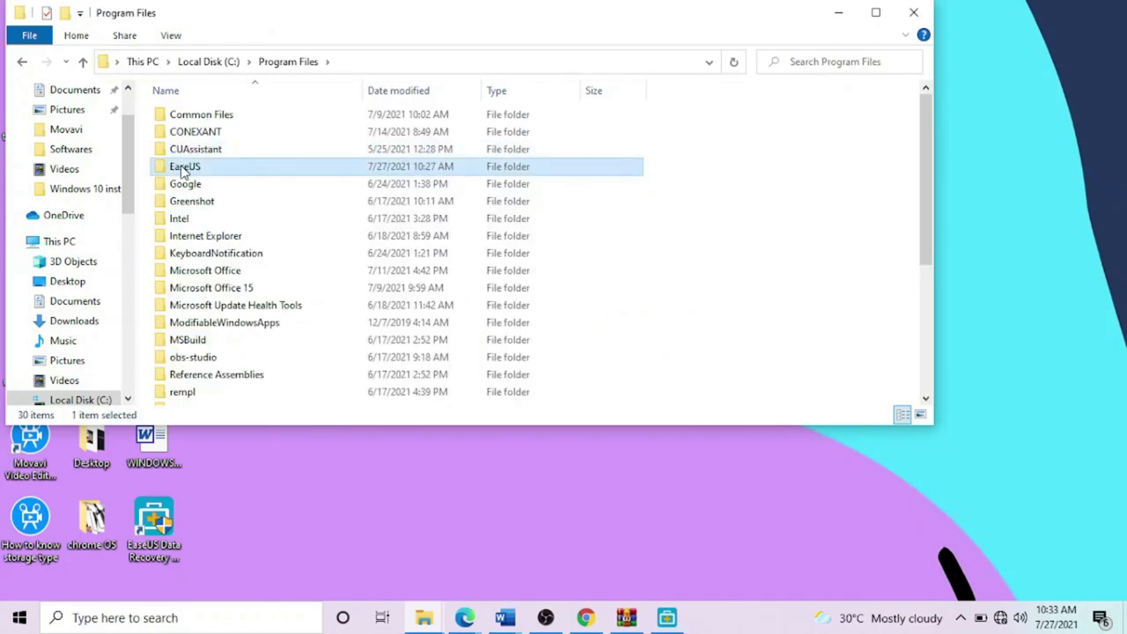
pyautogui.click(925, 14)
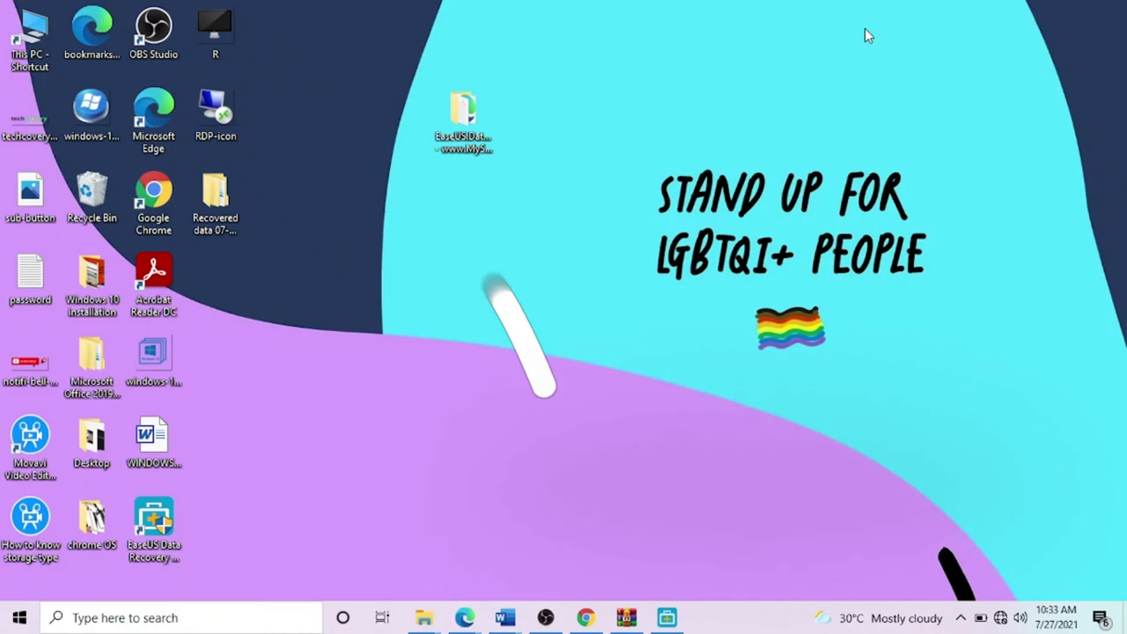